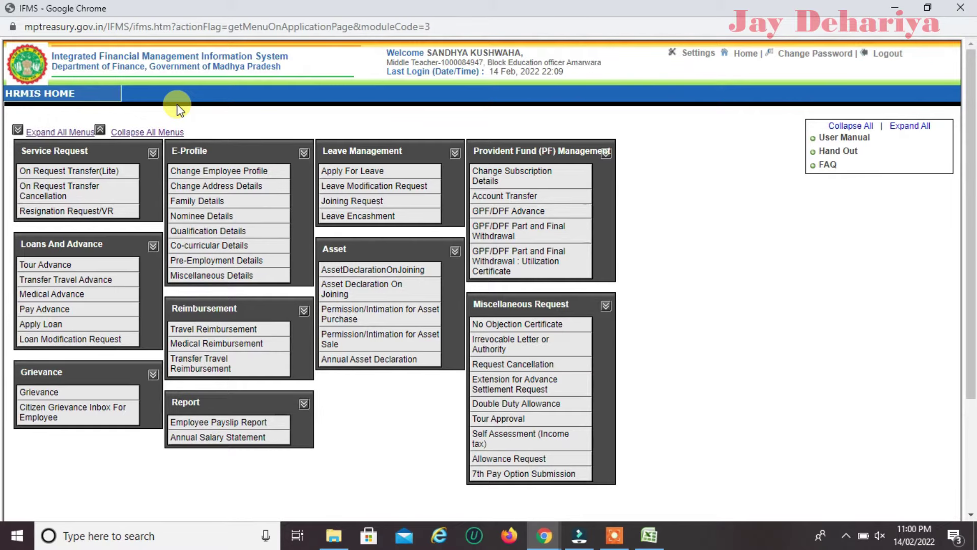
# Open the Change Employee Profile form and add the personal e-mail address as an E-Mail(Personal) contact
pyautogui.click(249, 173)
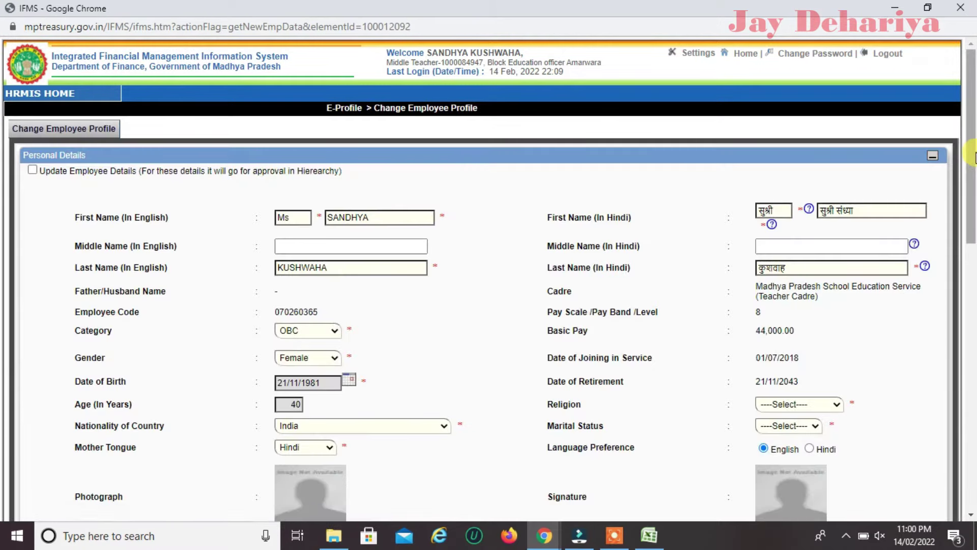
pyautogui.moveTo(973, 155); pyautogui.dragTo(955, 436)
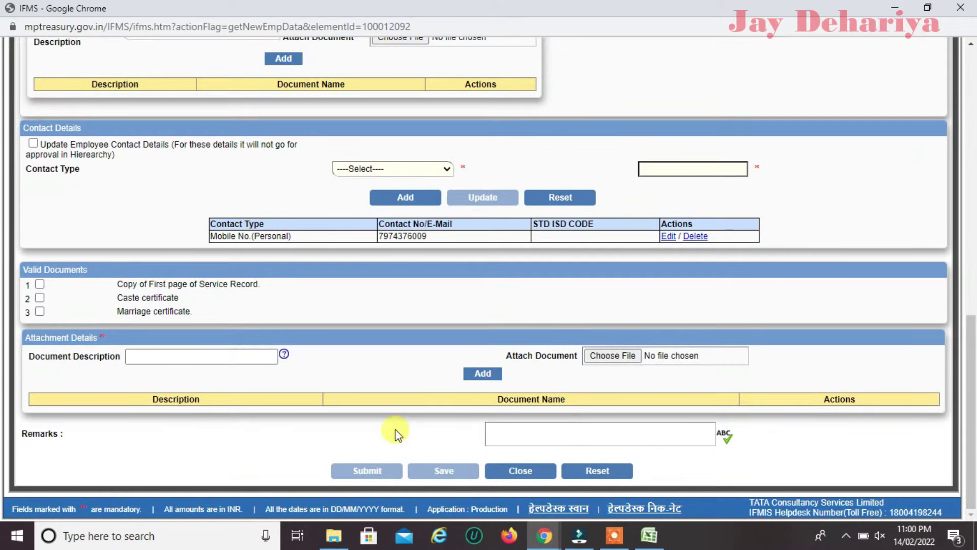
pyautogui.click(360, 173)
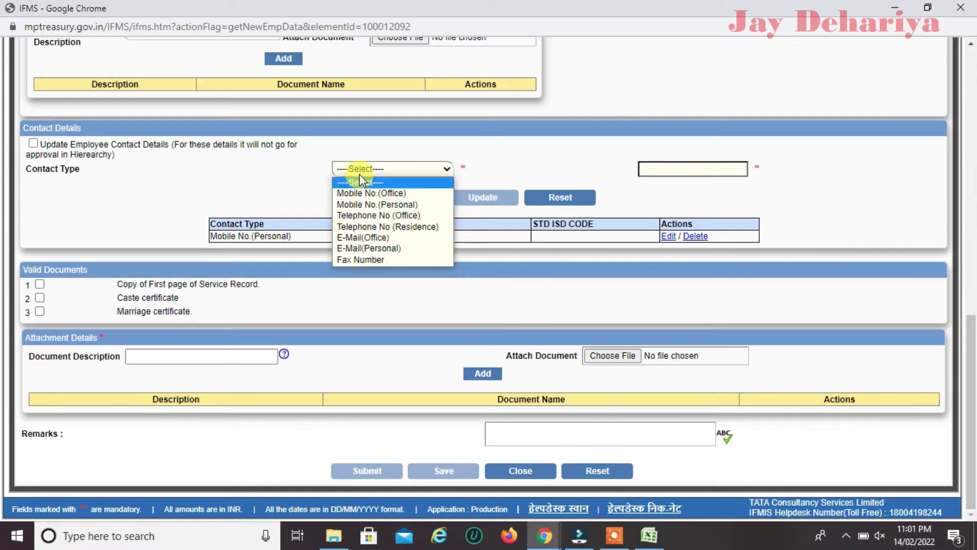
pyautogui.click(358, 248)
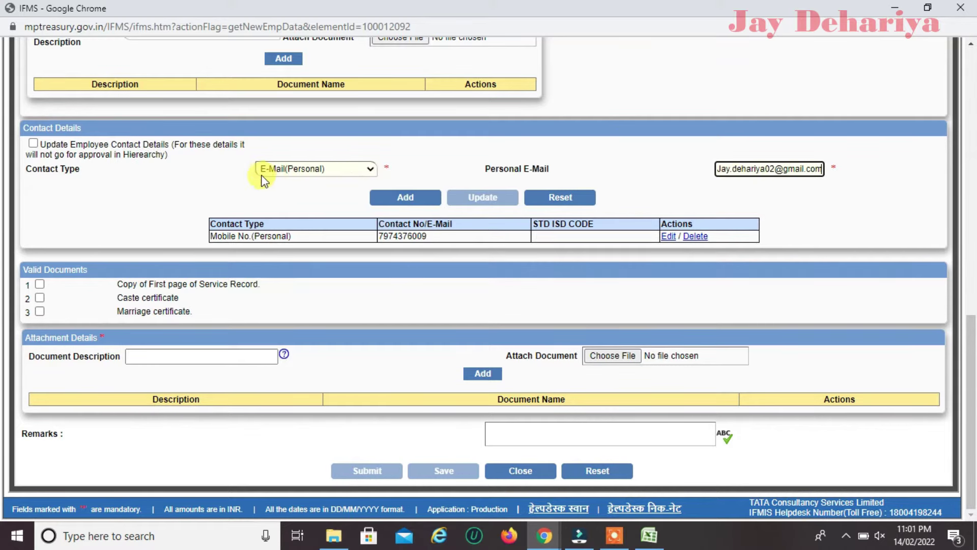
pyautogui.click(408, 203)
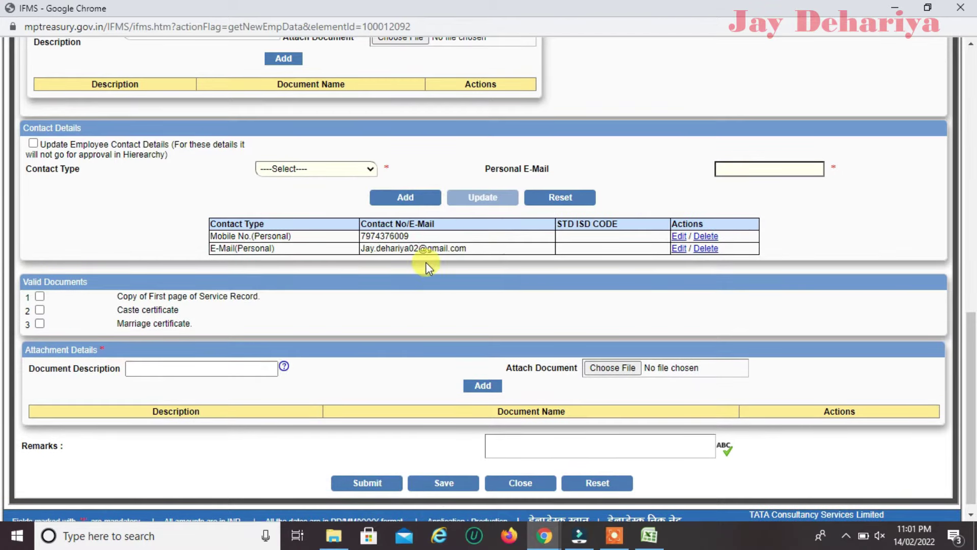
# Try to submit the employee profile change request with the added contact
pyautogui.scroll(-1, 970, 392)
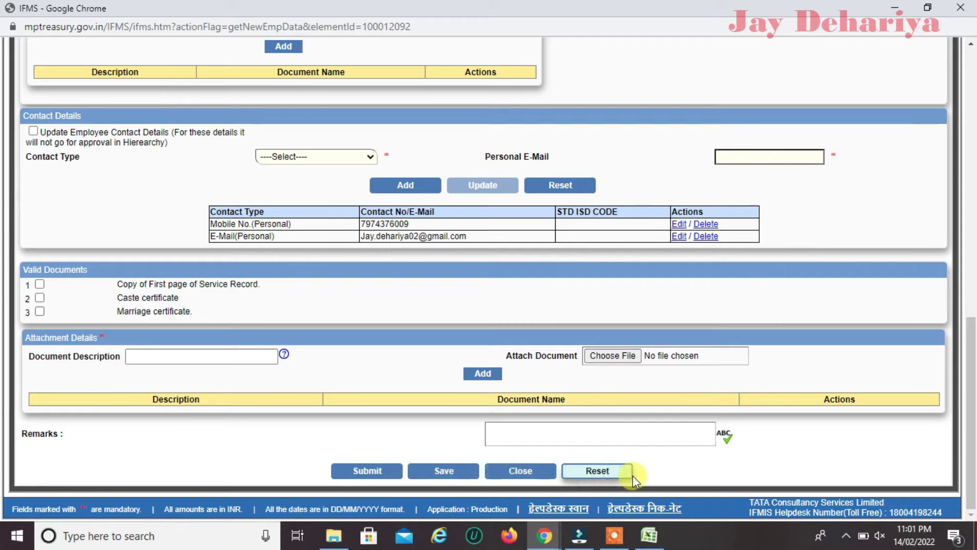
pyautogui.click(367, 470)
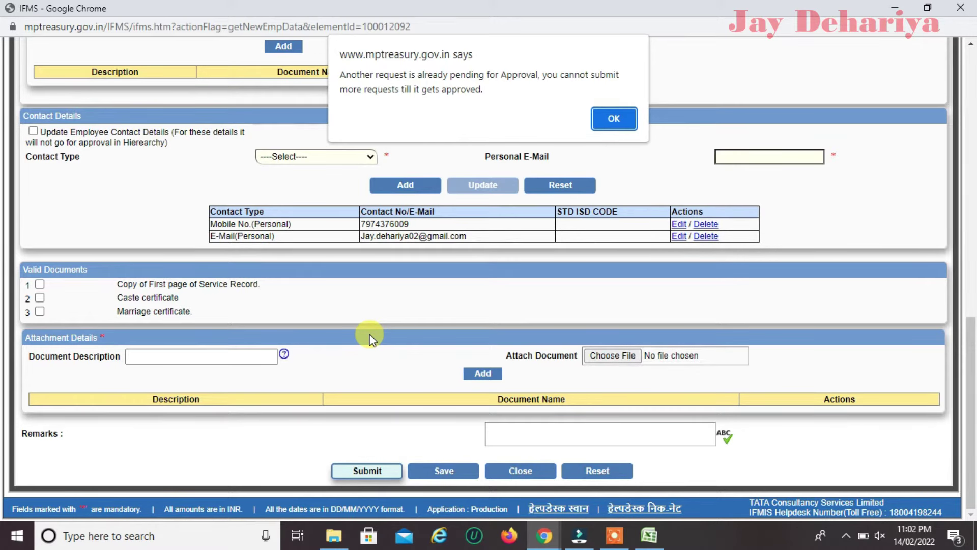
pyautogui.click(613, 119)
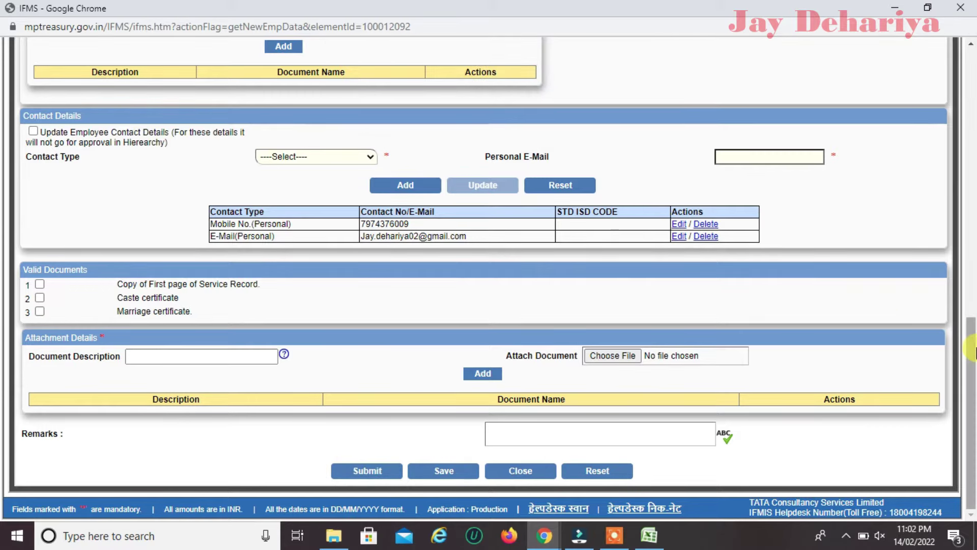
# Return to the Employee Self Service menu and open the E-Profile Qualification Details form
pyautogui.moveTo(973, 351); pyautogui.dragTo(972, 83)
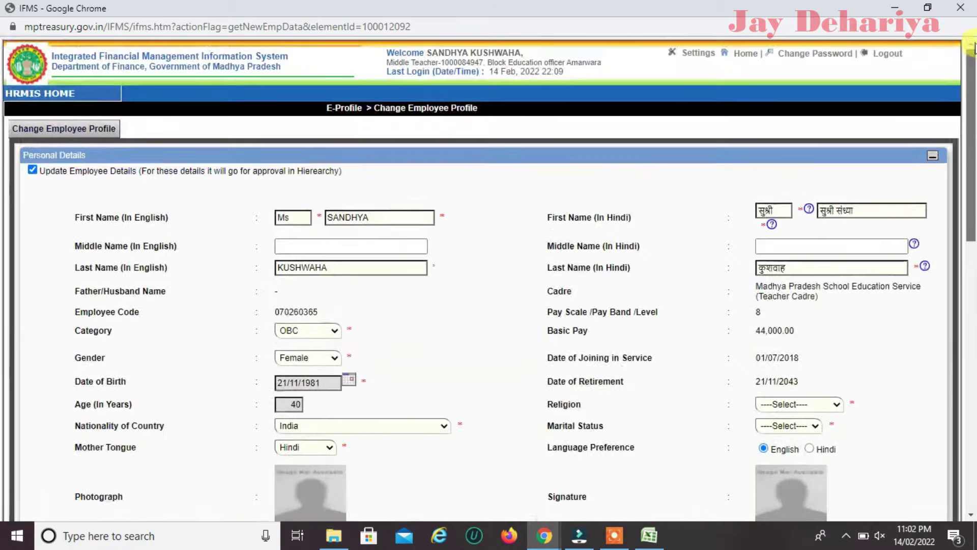
pyautogui.moveTo(46, 94)
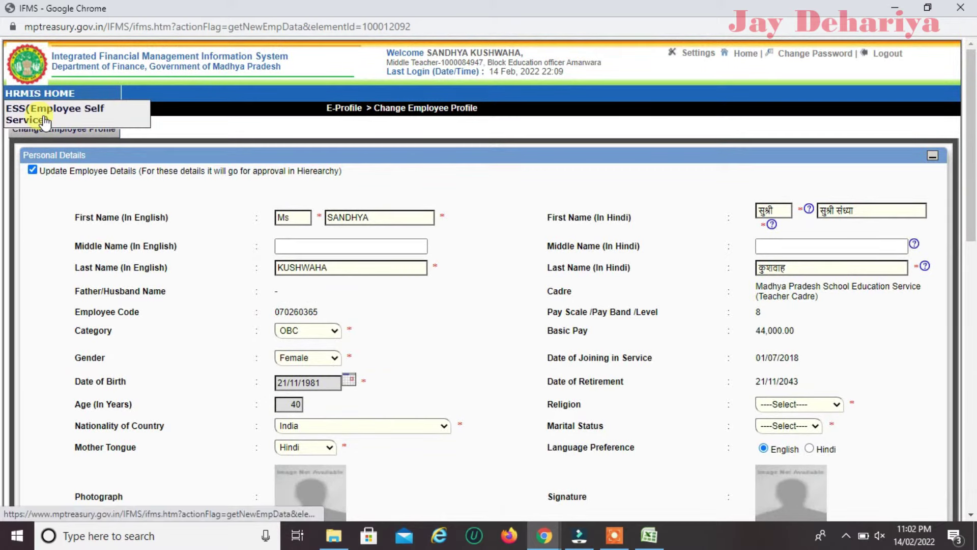
pyautogui.click(44, 120)
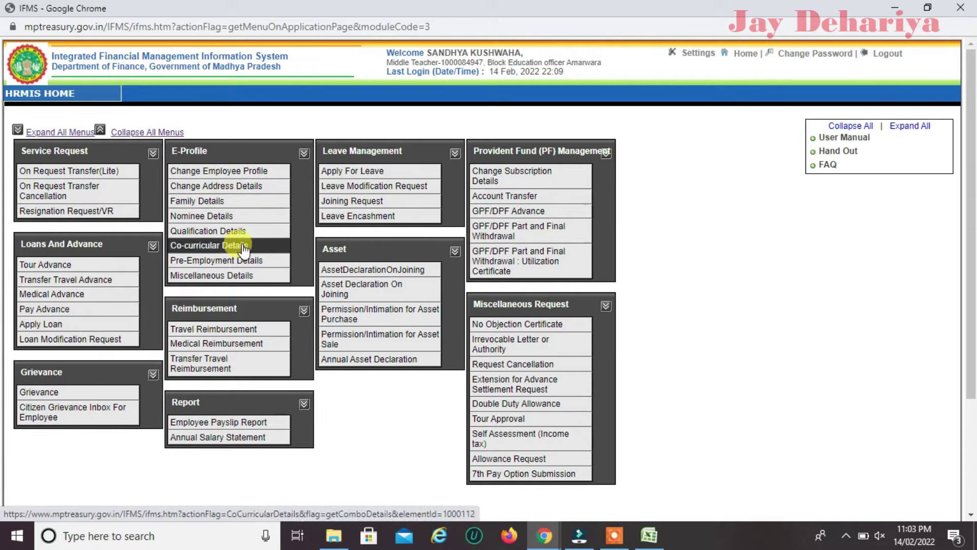
pyautogui.click(195, 232)
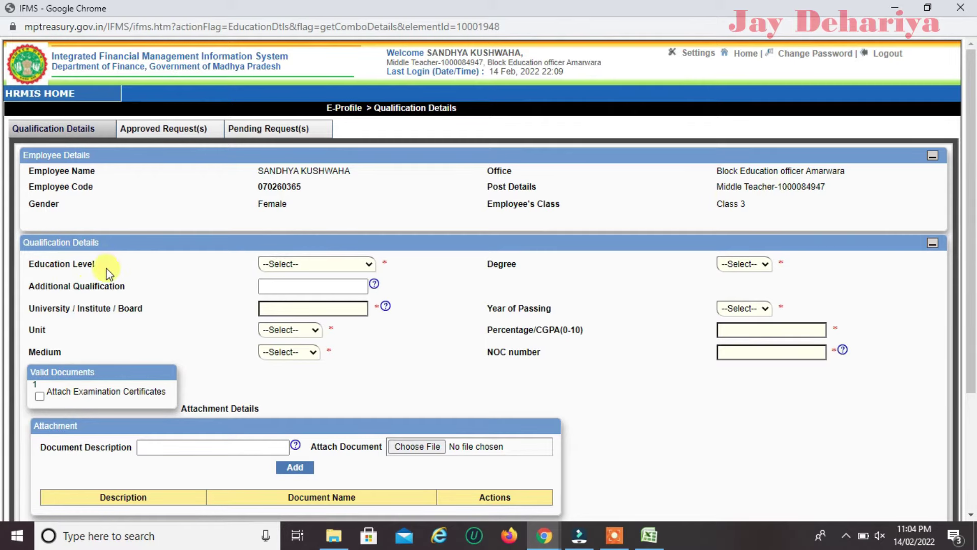
# Set the education level to Primary School, the degree to 7 th Pass and the board to MP BOARD BHOPAL
pyautogui.click(307, 264)
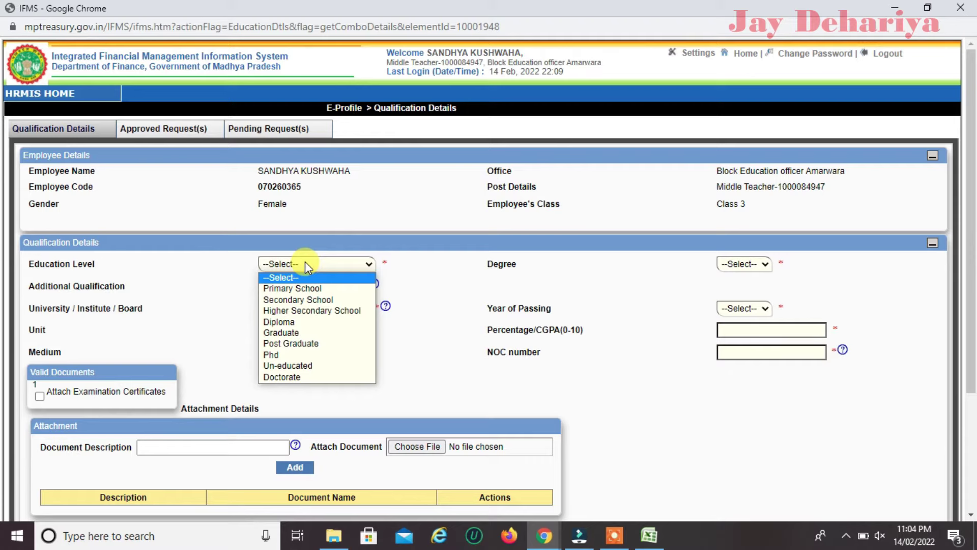
pyautogui.click(305, 289)
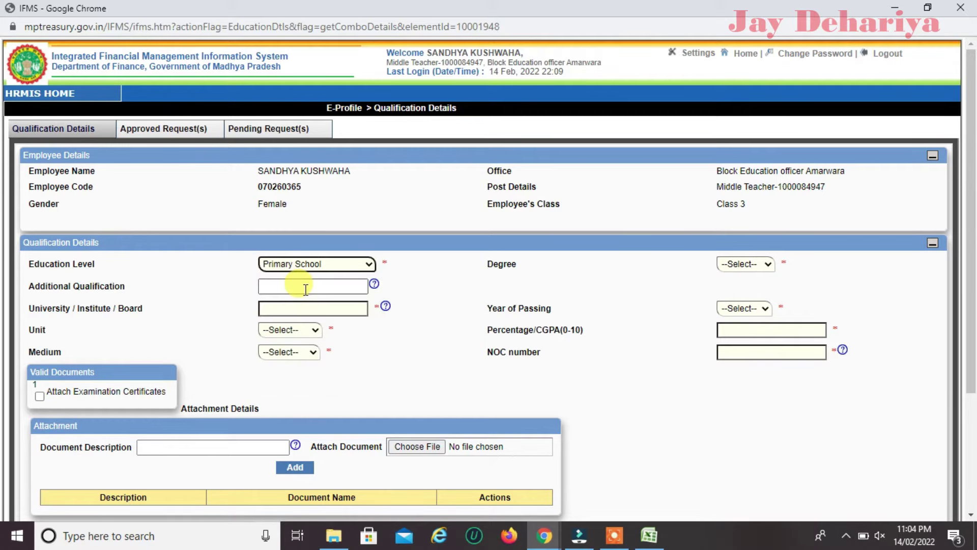
pyautogui.click(762, 266)
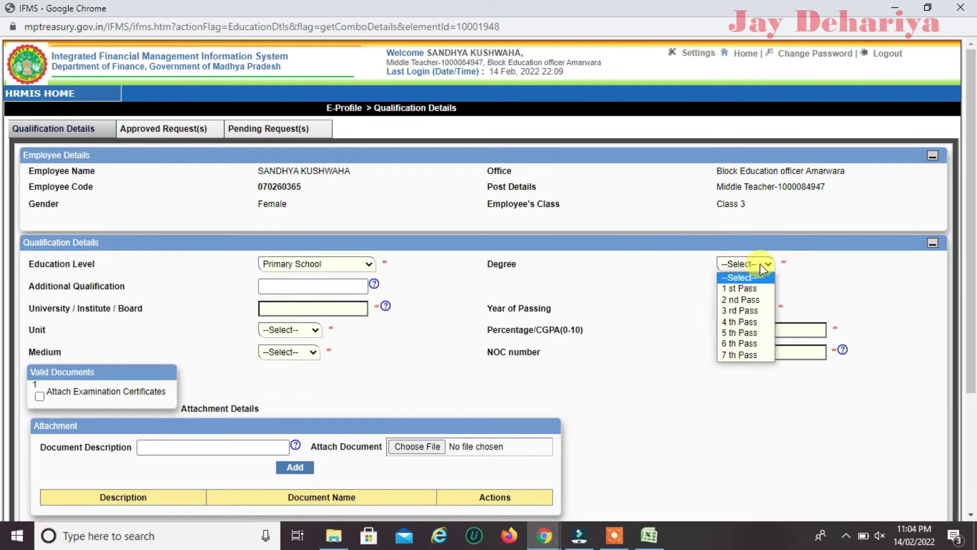
pyautogui.click(740, 355)
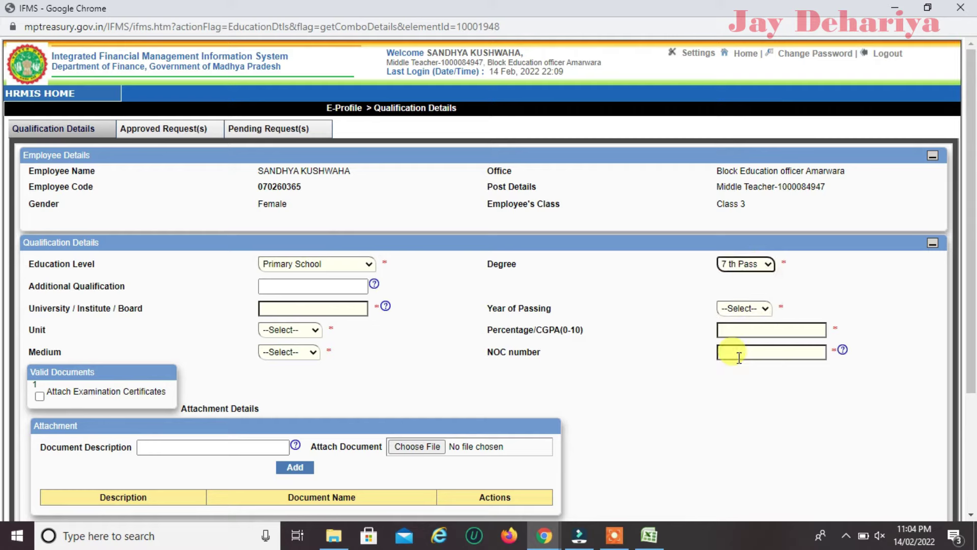
pyautogui.click(312, 305)
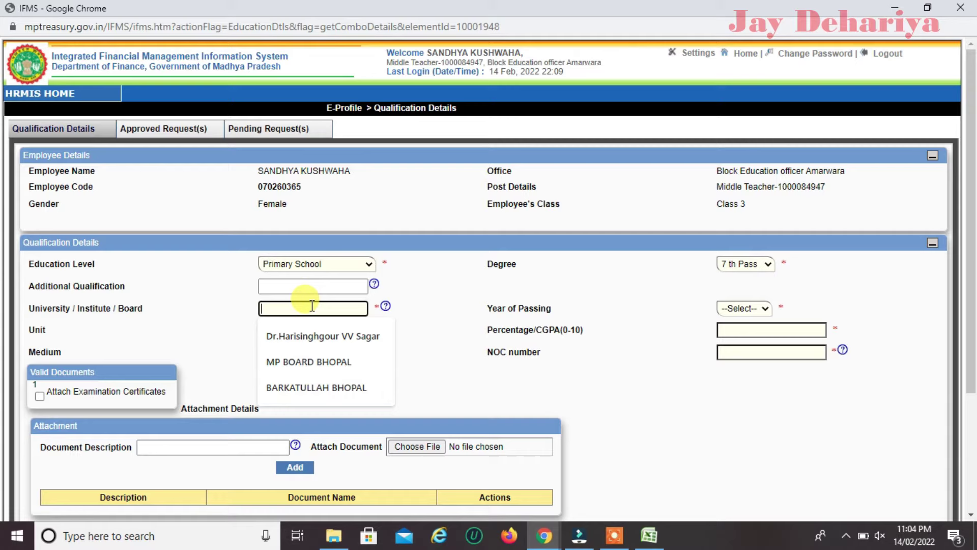
pyautogui.click(304, 360)
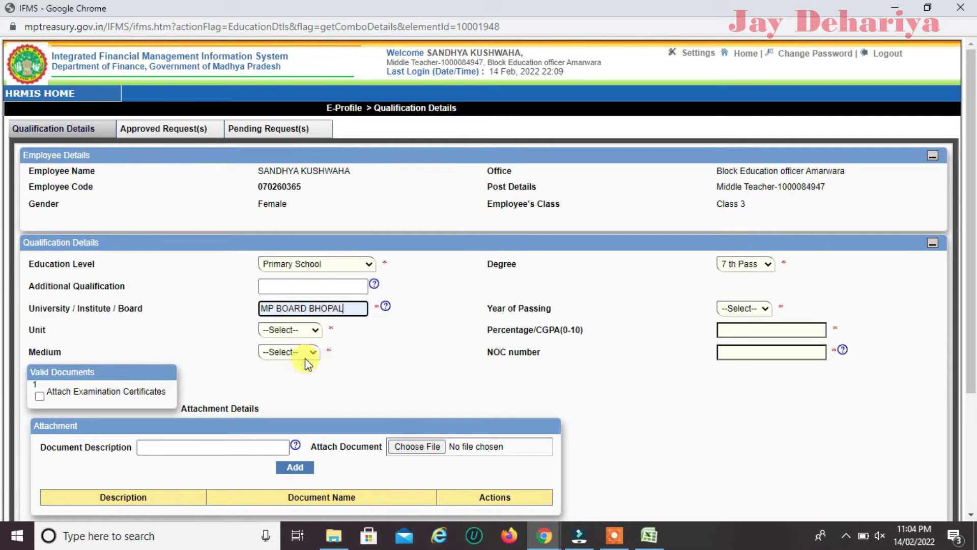
# Set the qualification's year of passing to 1994 and its score to 65
pyautogui.click(752, 308)
pyautogui.scroll(-1, 743, 290)
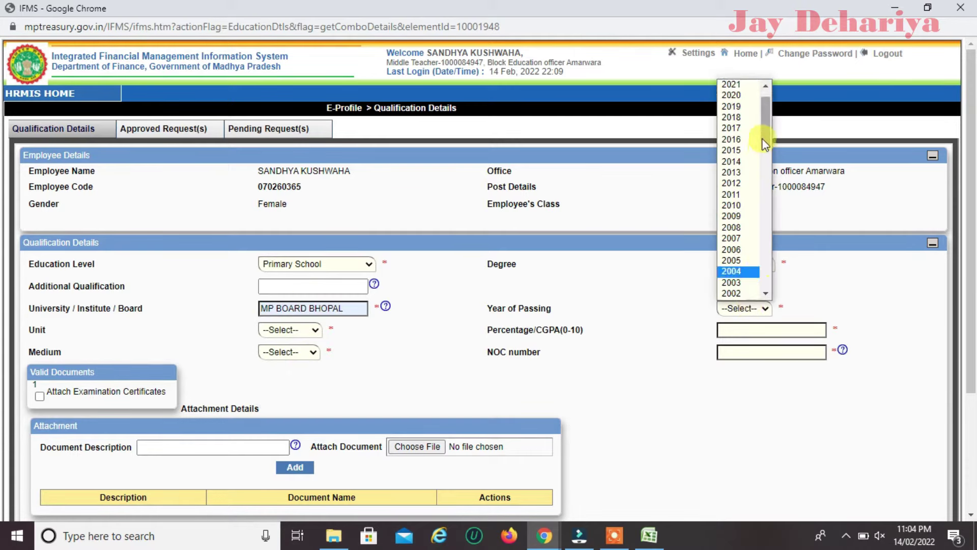
pyautogui.moveTo(768, 134); pyautogui.dragTo(766, 166)
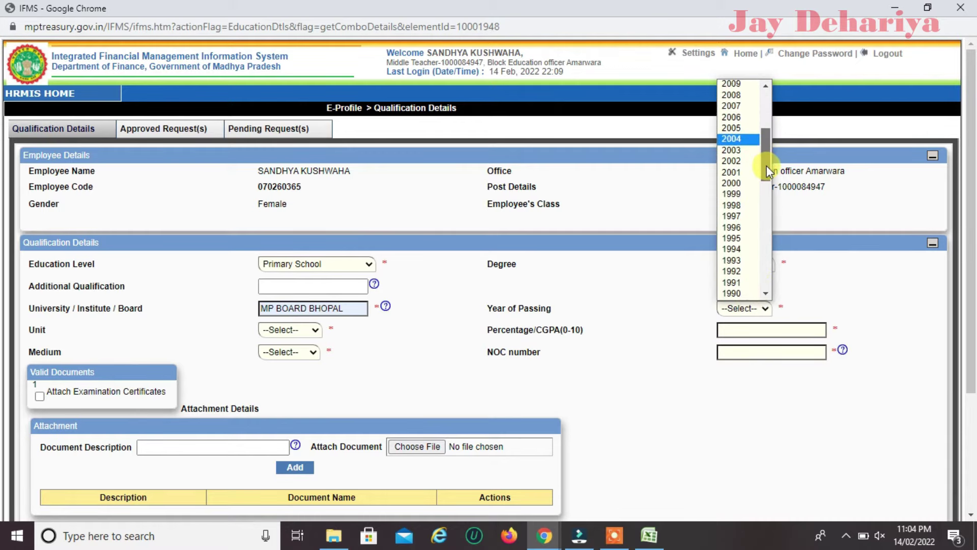
pyautogui.click(740, 248)
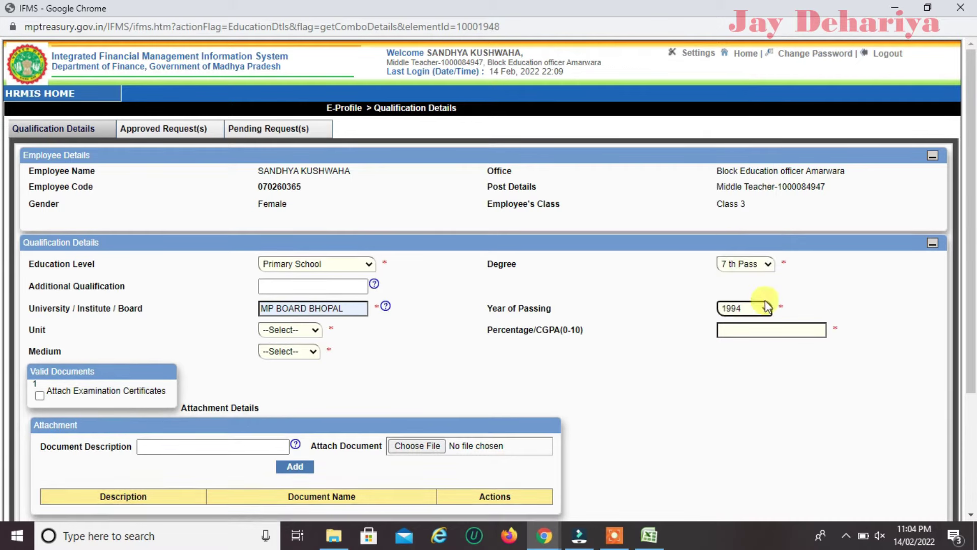
pyautogui.click(737, 333)
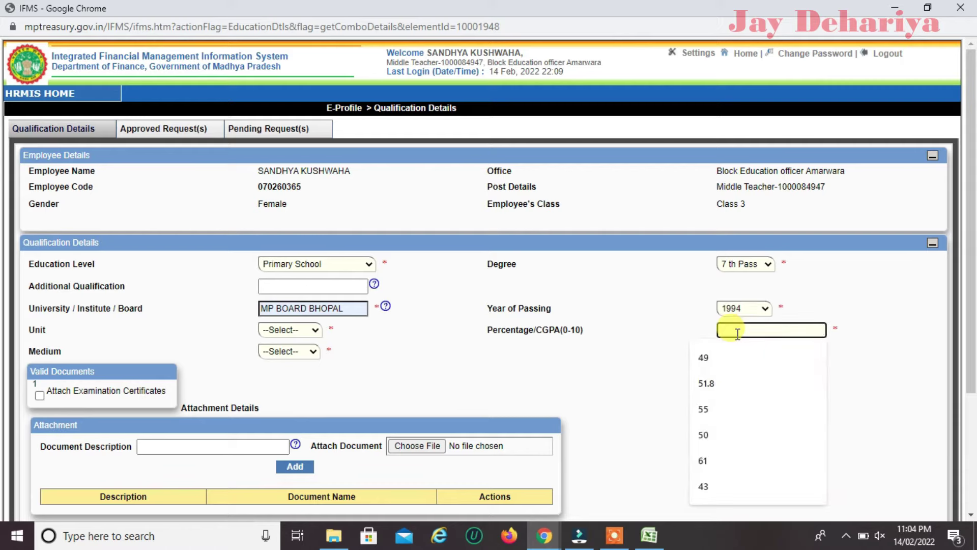
pyautogui.write('65')
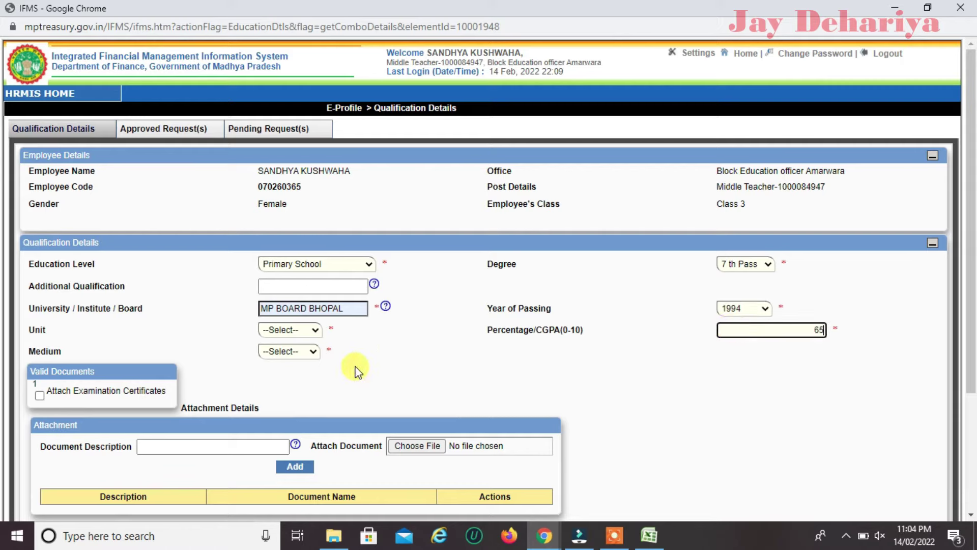
# Set the unit to Percentage and the medium to Hindi, and add the qualification to the current requests
pyautogui.click(301, 332)
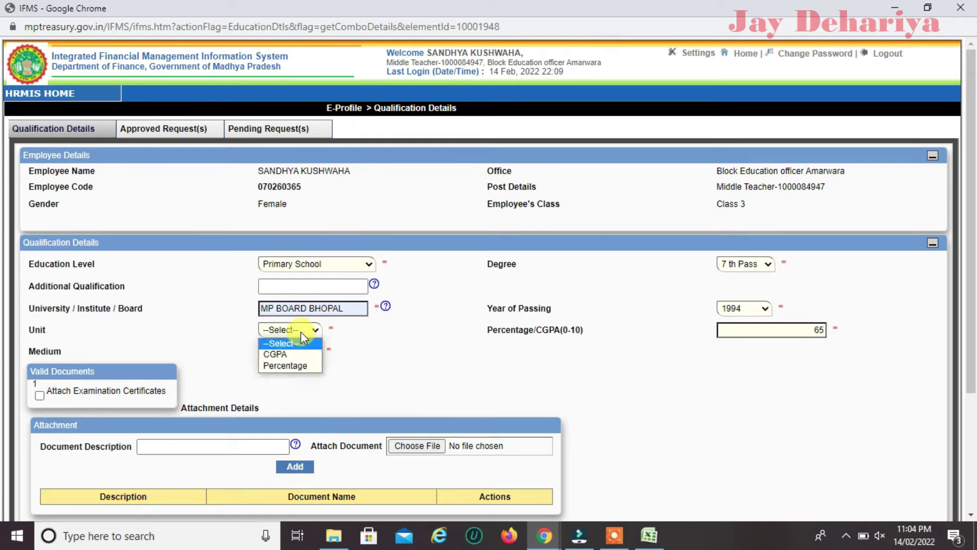
pyautogui.click(295, 366)
pyautogui.click(287, 354)
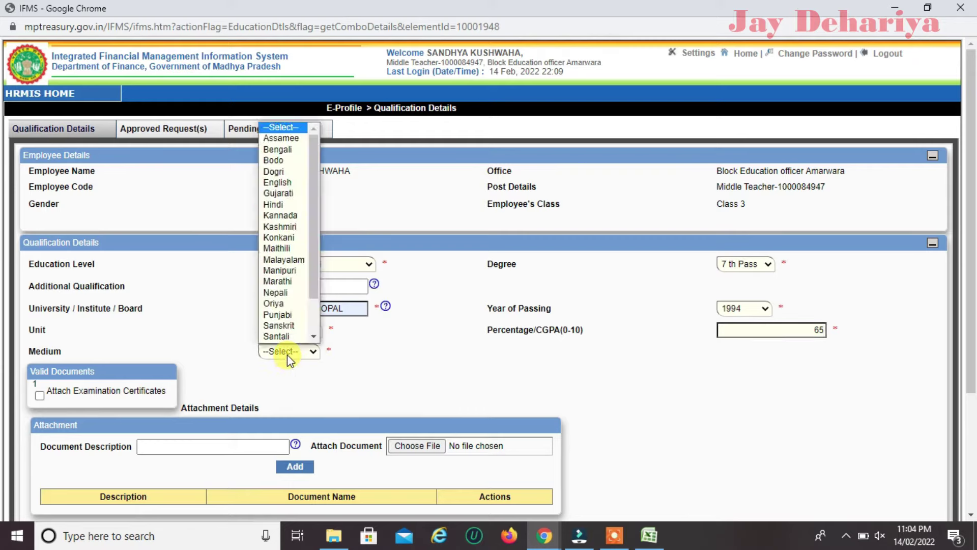
pyautogui.click(292, 206)
pyautogui.moveTo(970, 239); pyautogui.dragTo(962, 506)
pyautogui.click(405, 378)
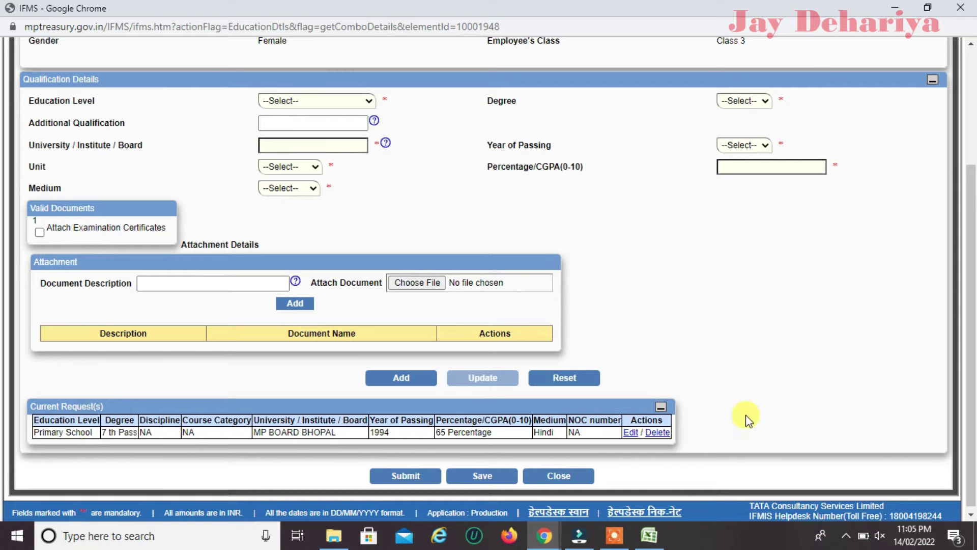
# Submit the qualification details request, confirm the submission and close the request summary
pyautogui.click(405, 475)
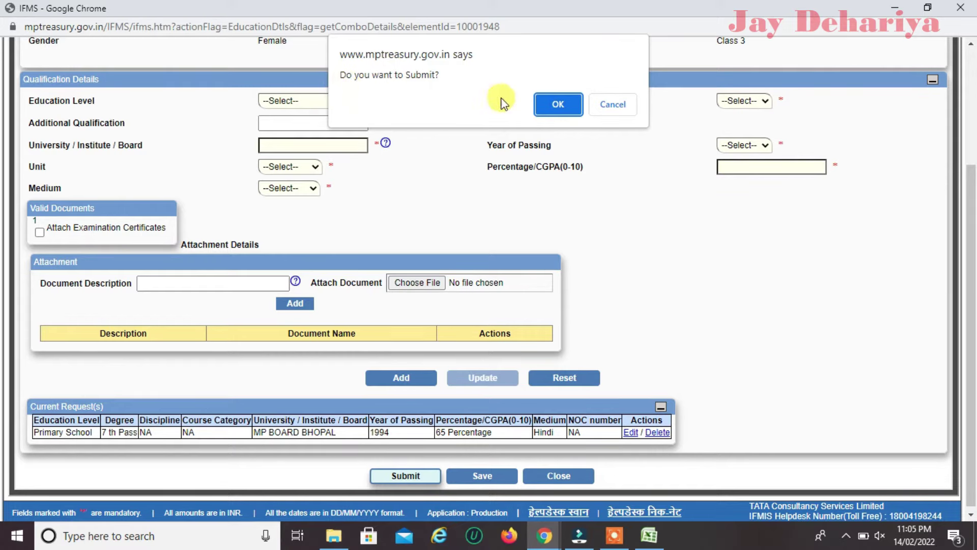
pyautogui.click(561, 104)
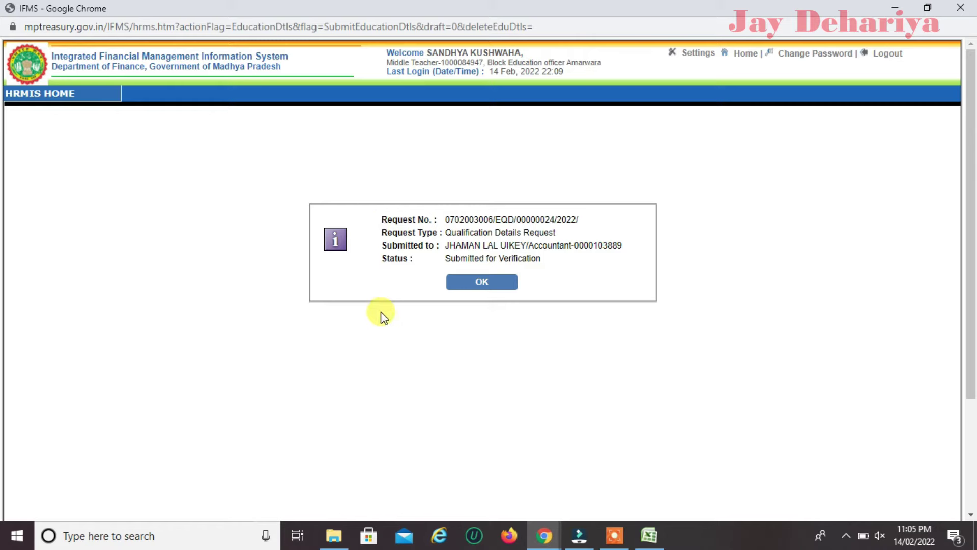
pyautogui.click(493, 284)
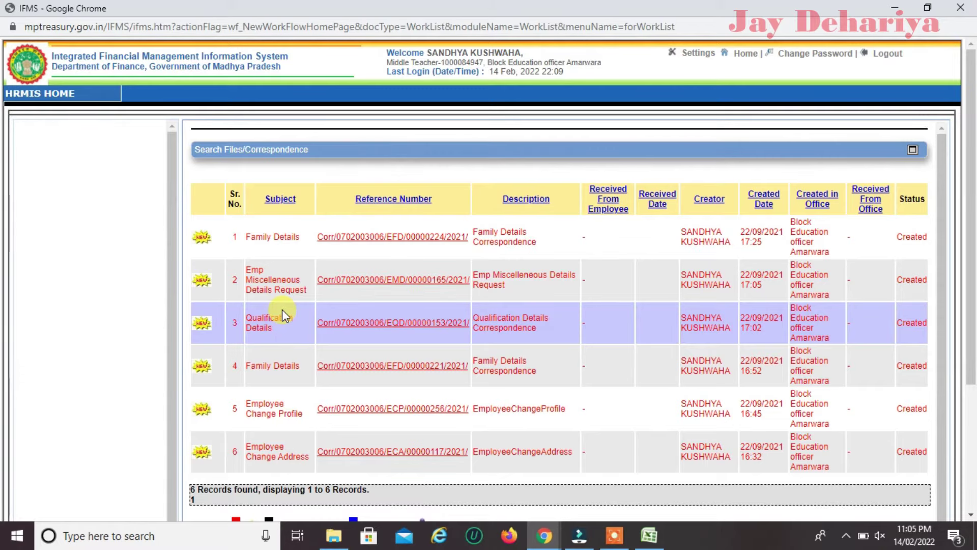
# Open the Employee Change Profile correspondence from the work list and examine its personal details, photograph, signature and attached documents
pyautogui.moveTo(943, 265); pyautogui.dragTo(941, 377)
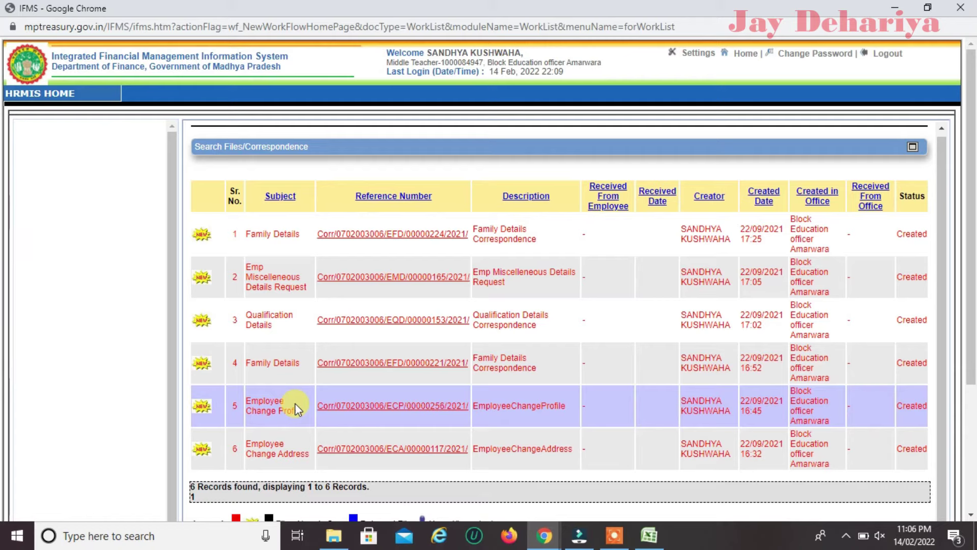
pyautogui.click(359, 406)
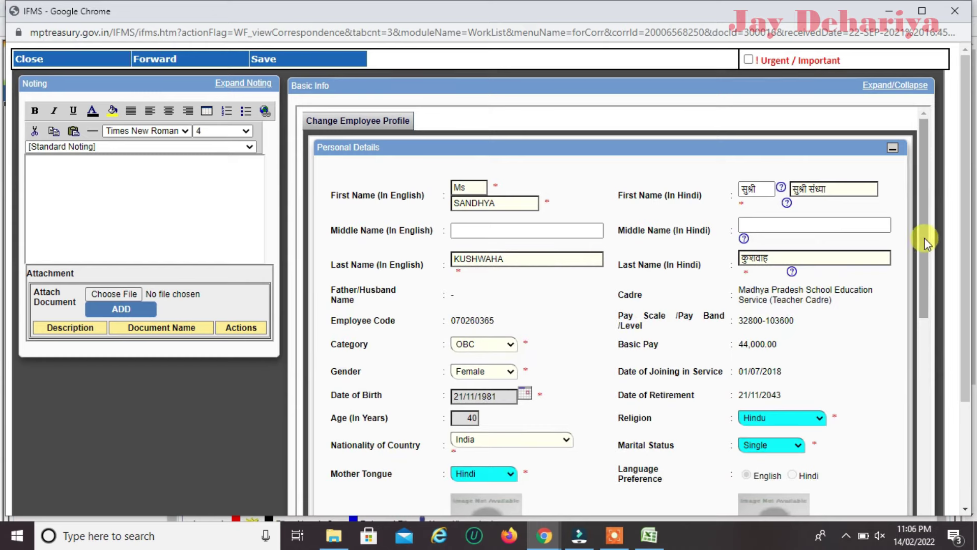
pyautogui.moveTo(924, 237); pyautogui.dragTo(914, 505)
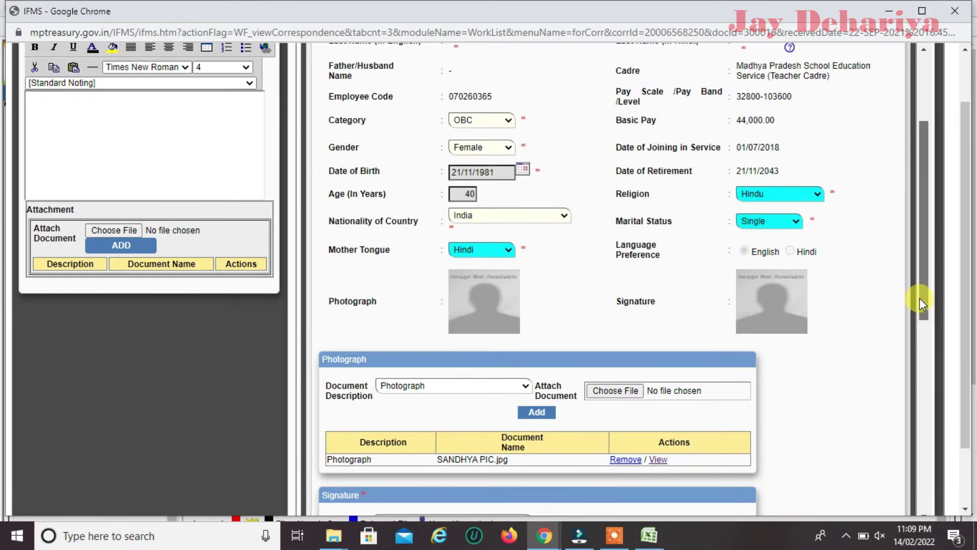
pyautogui.moveTo(922, 304); pyautogui.dragTo(922, 239)
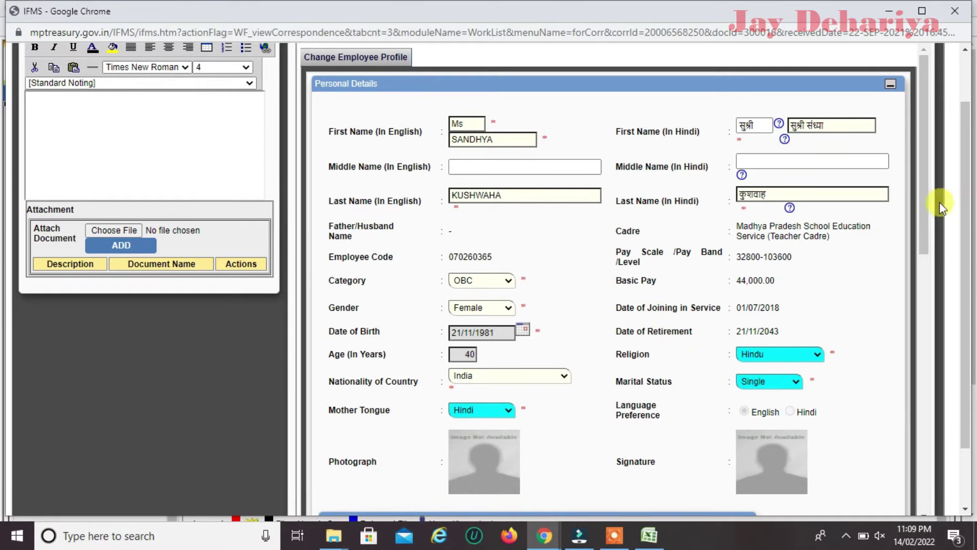
pyautogui.moveTo(927, 214); pyautogui.dragTo(926, 325)
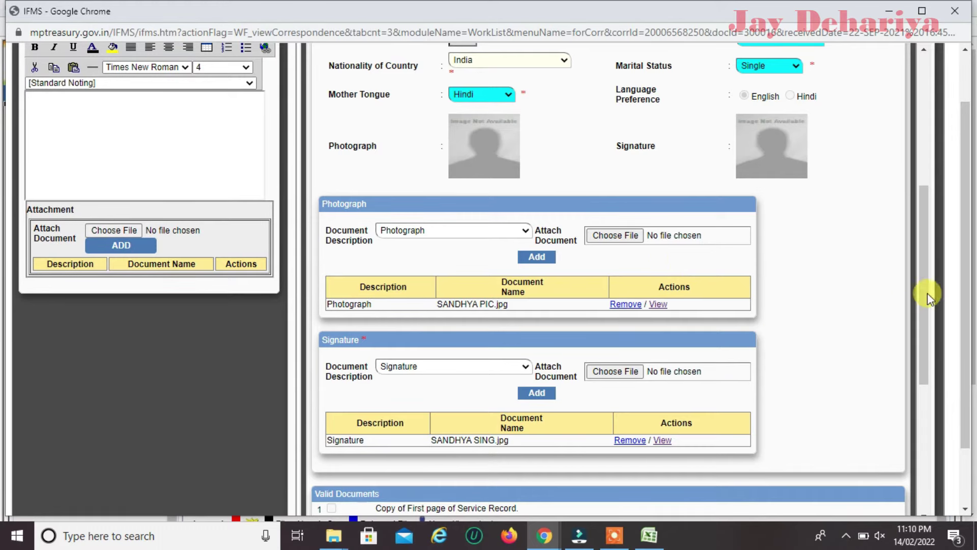
pyautogui.moveTo(921, 291); pyautogui.dragTo(918, 438)
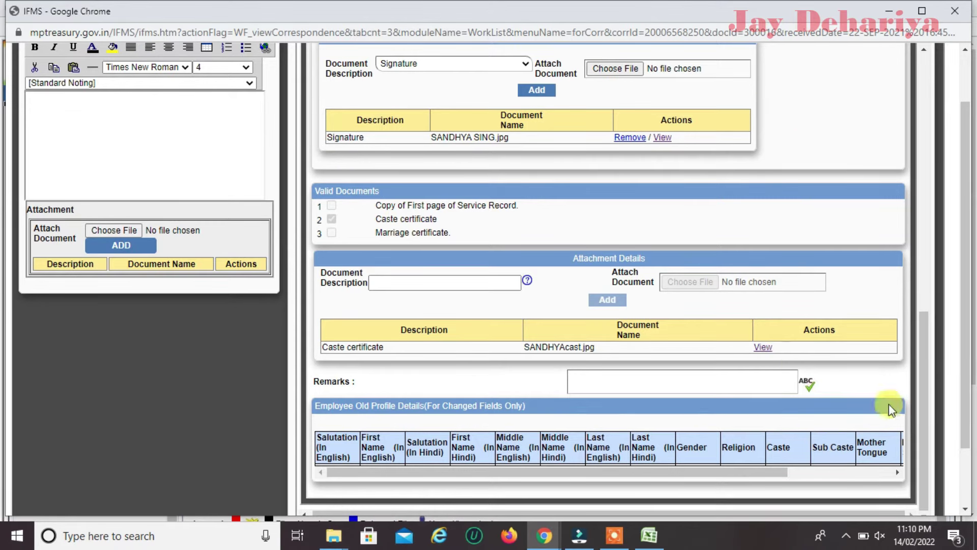
# Examine the personal details in the profile change request, including the category and religion selections
pyautogui.moveTo(926, 396); pyautogui.dragTo(903, 90)
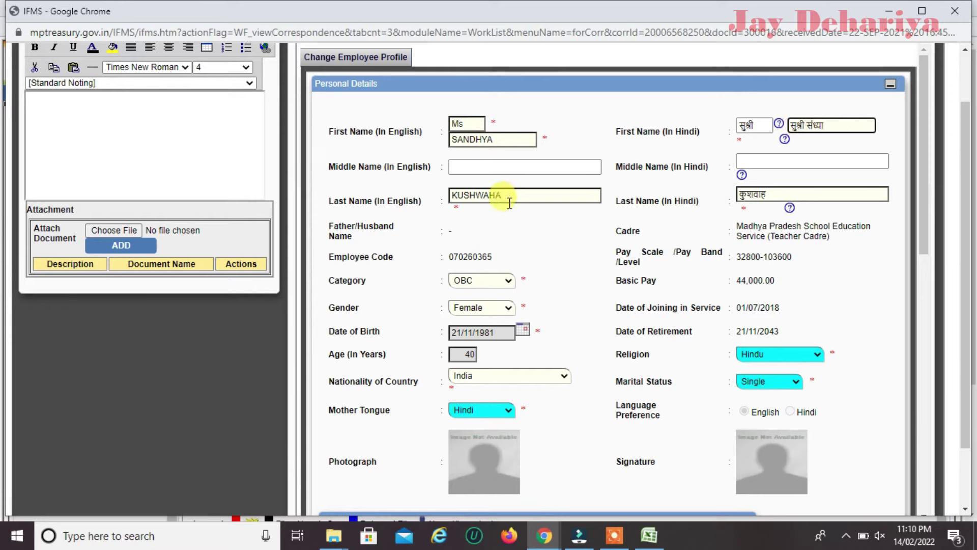
pyautogui.click(486, 287)
pyautogui.click(484, 284)
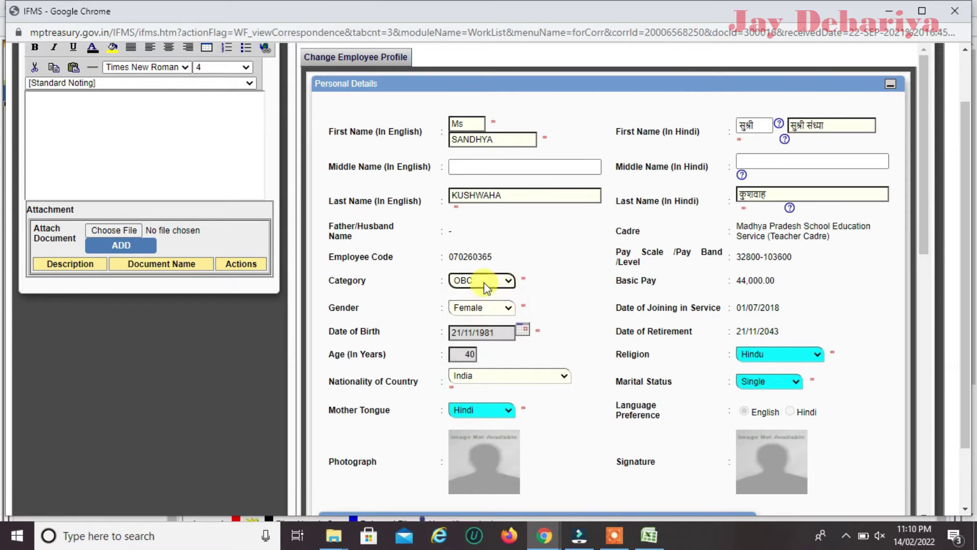
pyautogui.moveTo(926, 236)
pyautogui.mouseDown()
pyautogui.moveTo(927, 349)
pyautogui.moveTo(920, 261)
pyautogui.mouseUp()
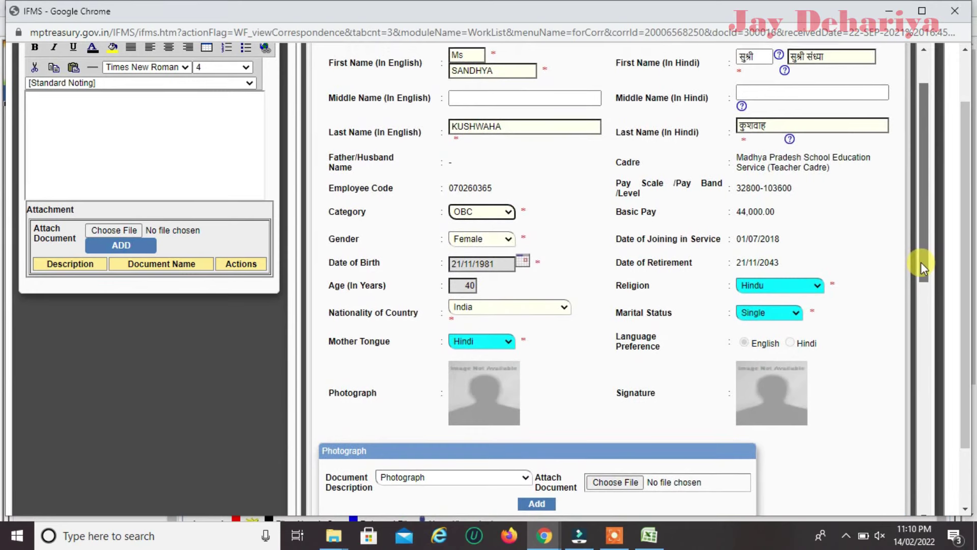
pyautogui.click(793, 286)
pyautogui.click(793, 286)
pyautogui.moveTo(921, 256); pyautogui.dragTo(921, 347)
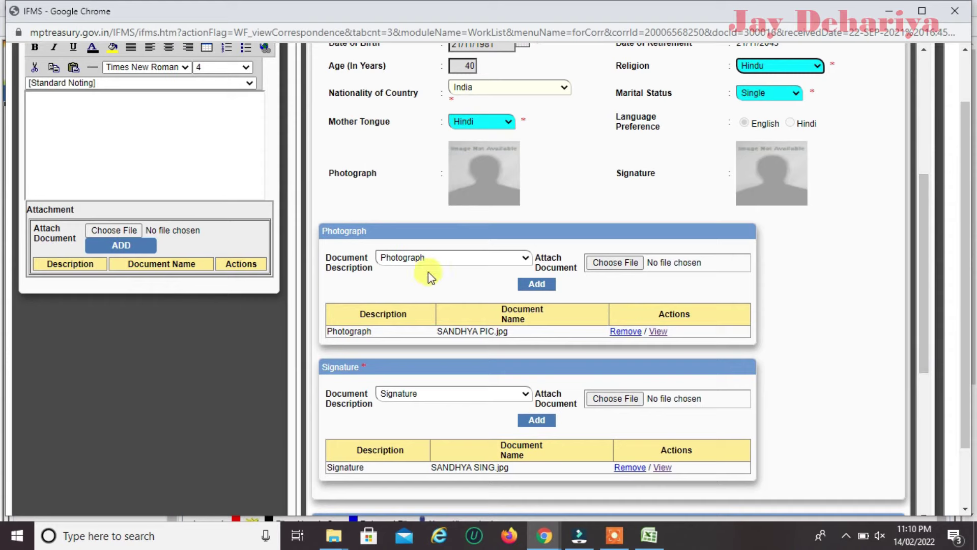
pyautogui.scroll(3, 426, 270)
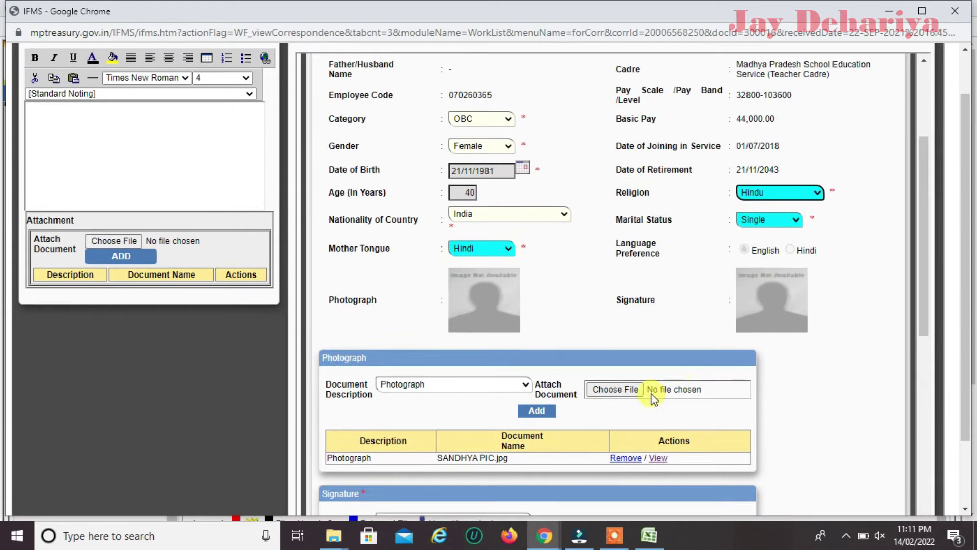
pyautogui.click(612, 390)
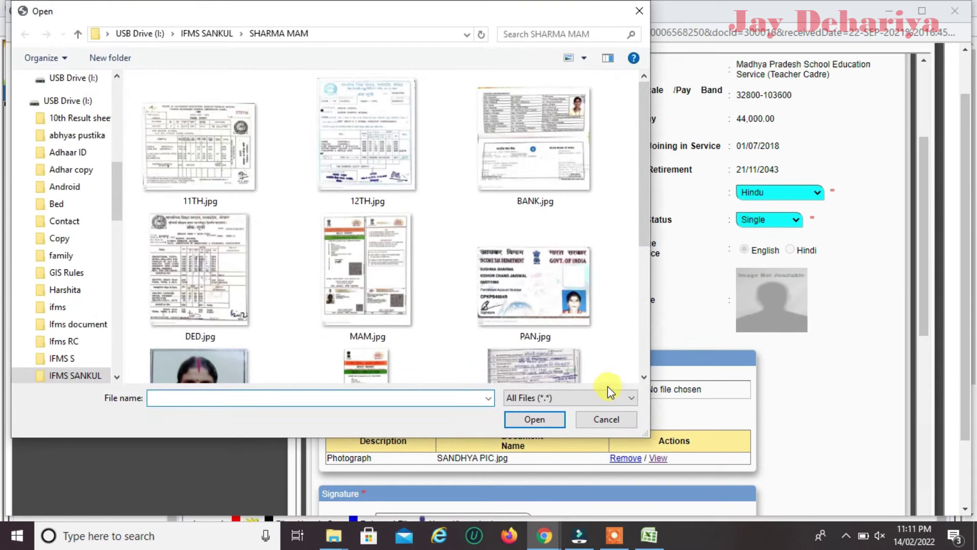
pyautogui.scroll(10, 116, 203)
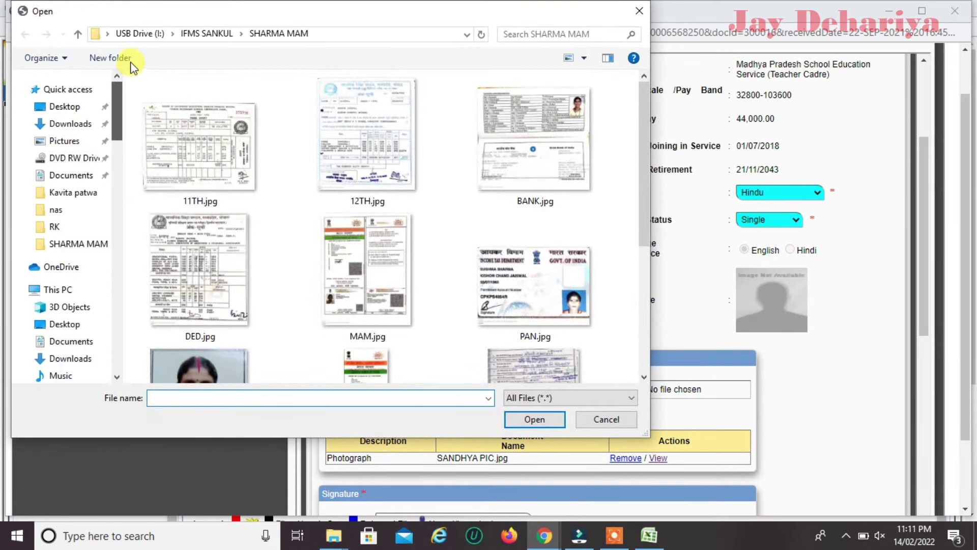
pyautogui.click(60, 108)
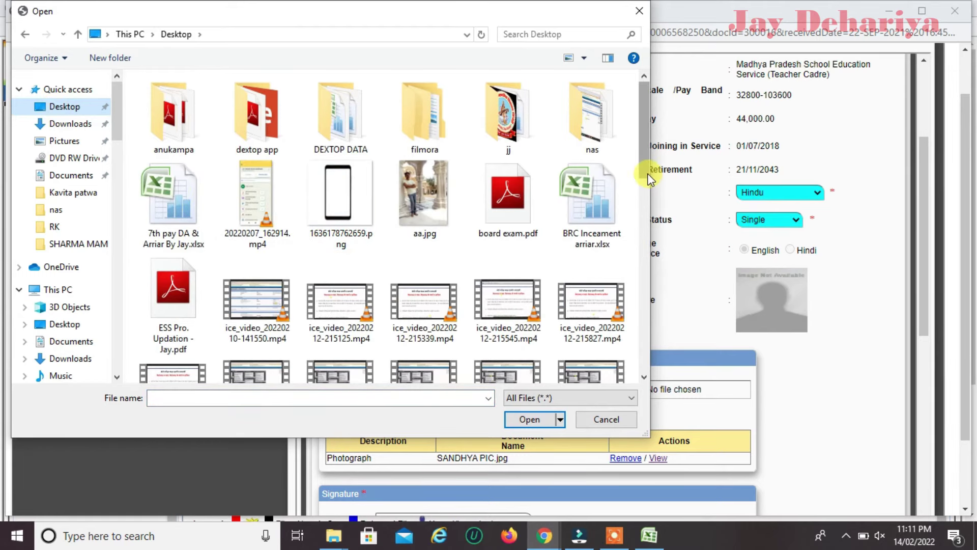
pyautogui.click(639, 10)
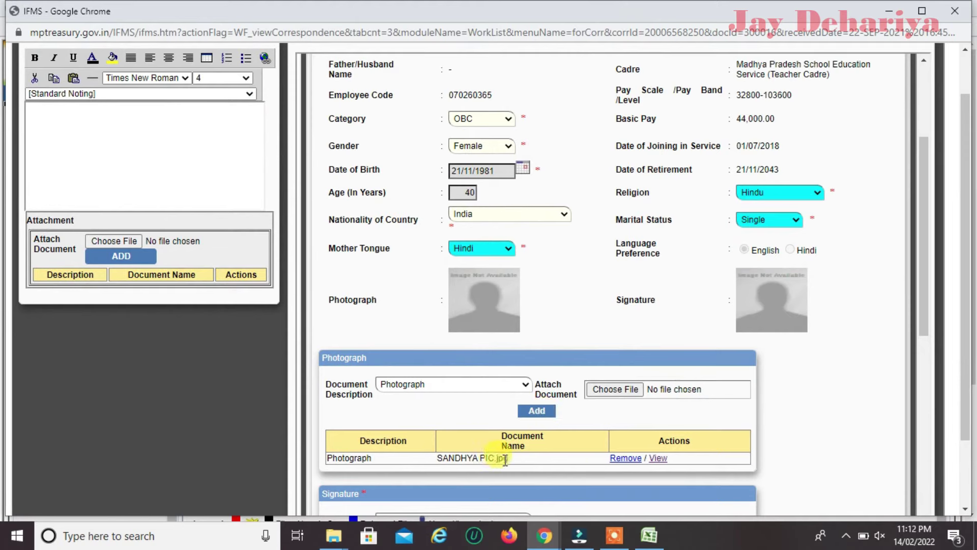
# Examine the request's photograph, signature, valid documents and attachment sections, along with the file picker for noting attachments
pyautogui.moveTo(926, 305); pyautogui.dragTo(926, 376)
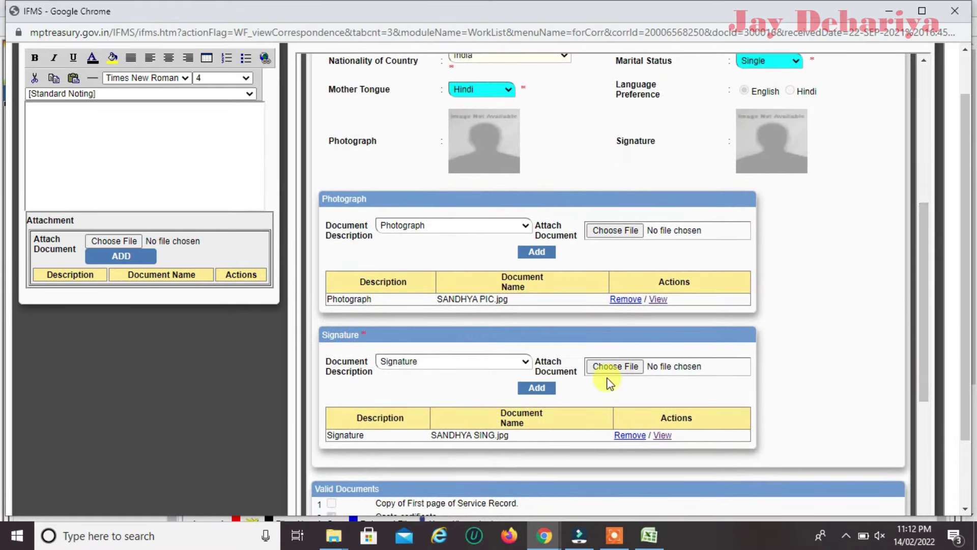
pyautogui.moveTo(924, 324); pyautogui.dragTo(916, 443)
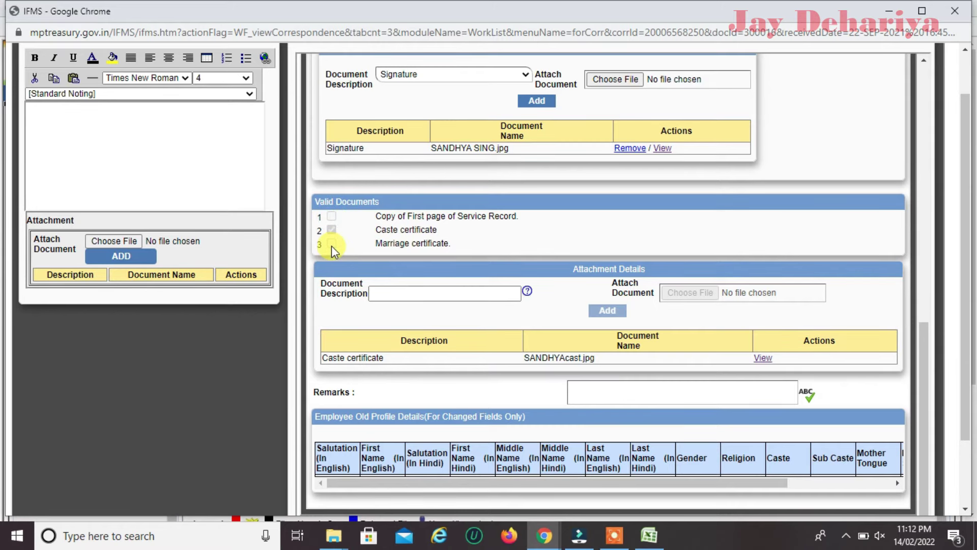
pyautogui.click(113, 242)
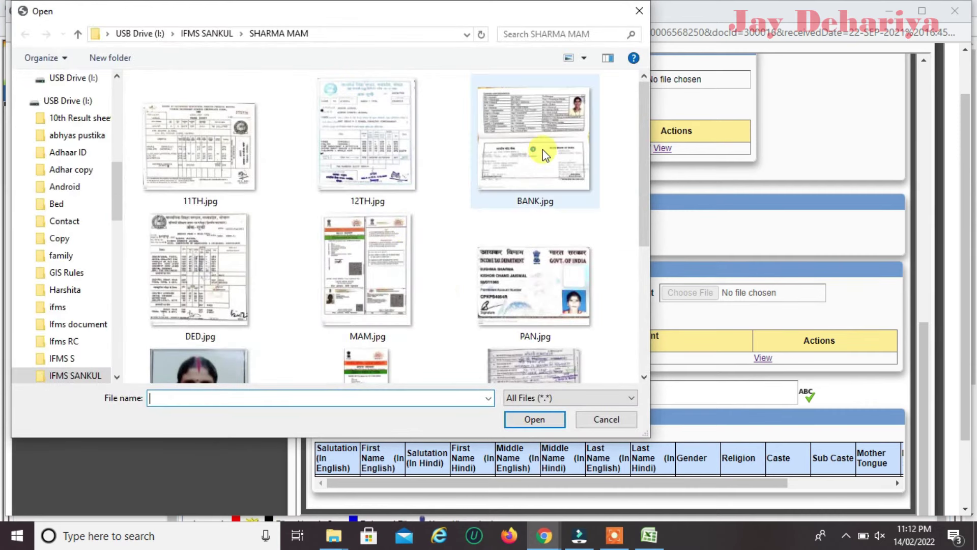
pyautogui.click(639, 9)
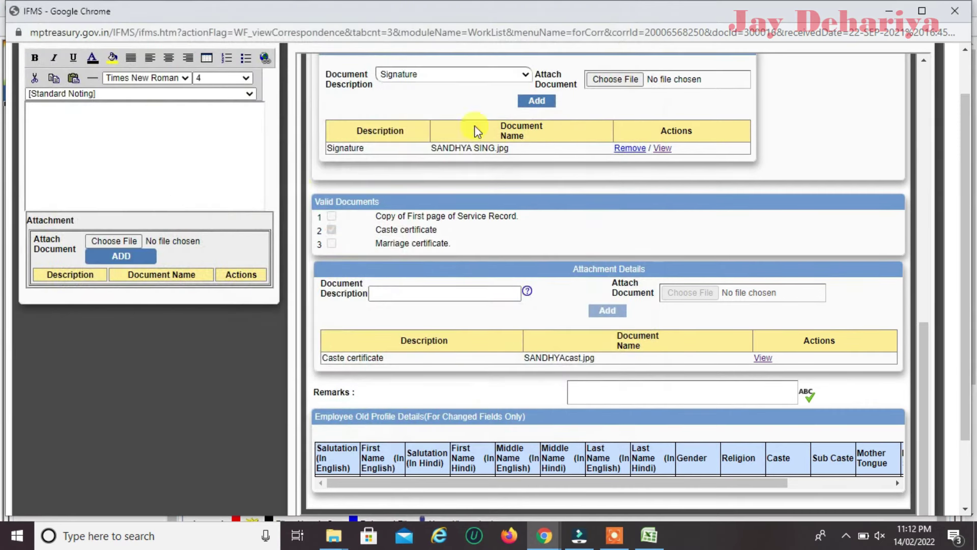
pyautogui.click(129, 254)
pyautogui.moveTo(926, 359); pyautogui.dragTo(918, 72)
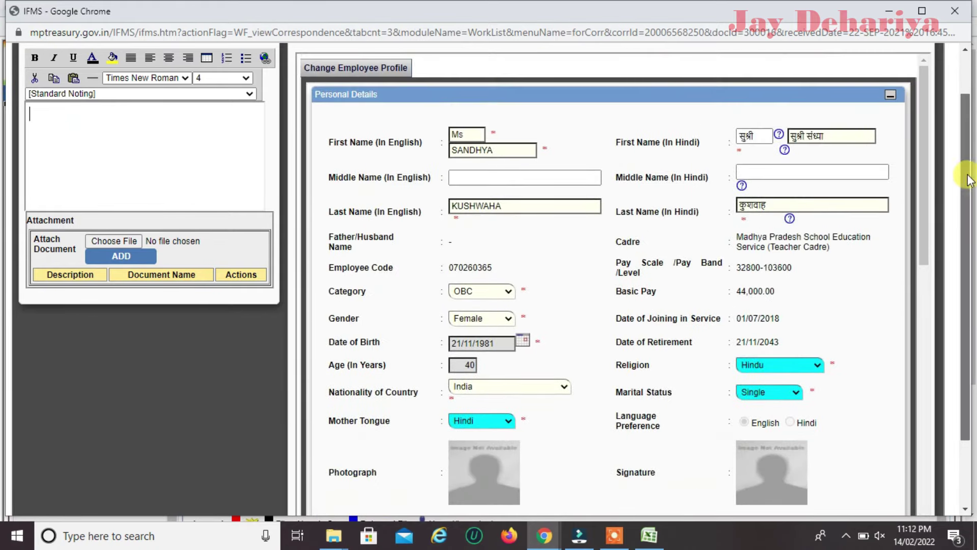
pyautogui.scroll(1, 968, 180)
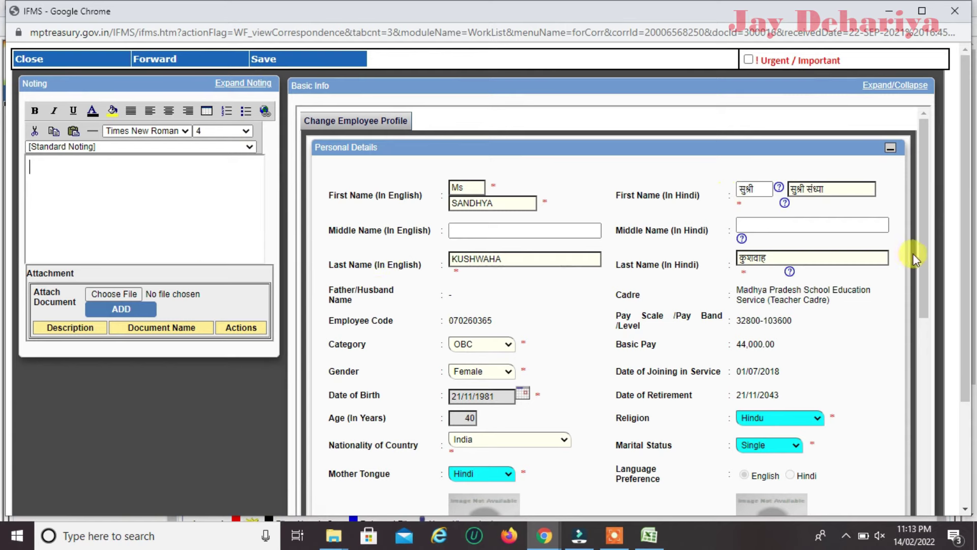
pyautogui.moveTo(926, 251); pyautogui.dragTo(915, 405)
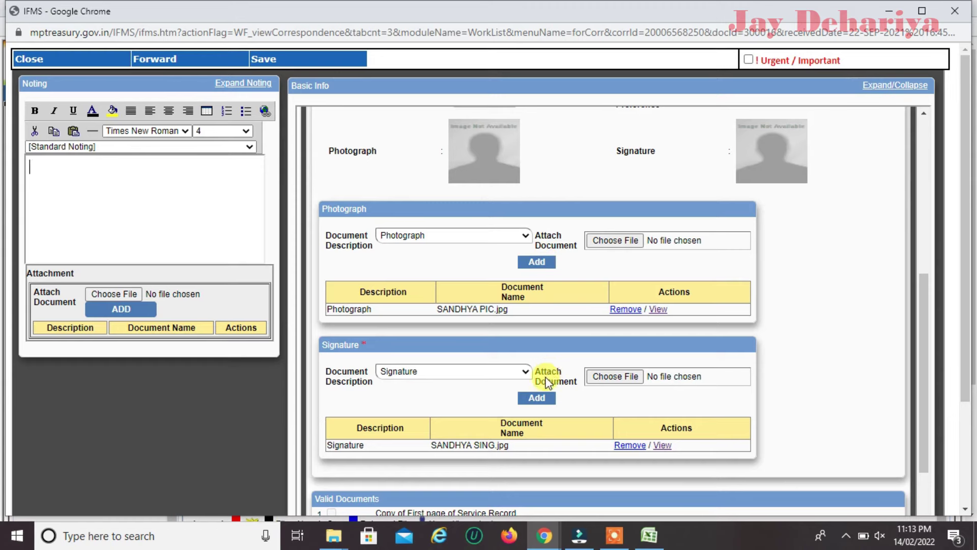
pyautogui.moveTo(925, 372); pyautogui.dragTo(928, 181)
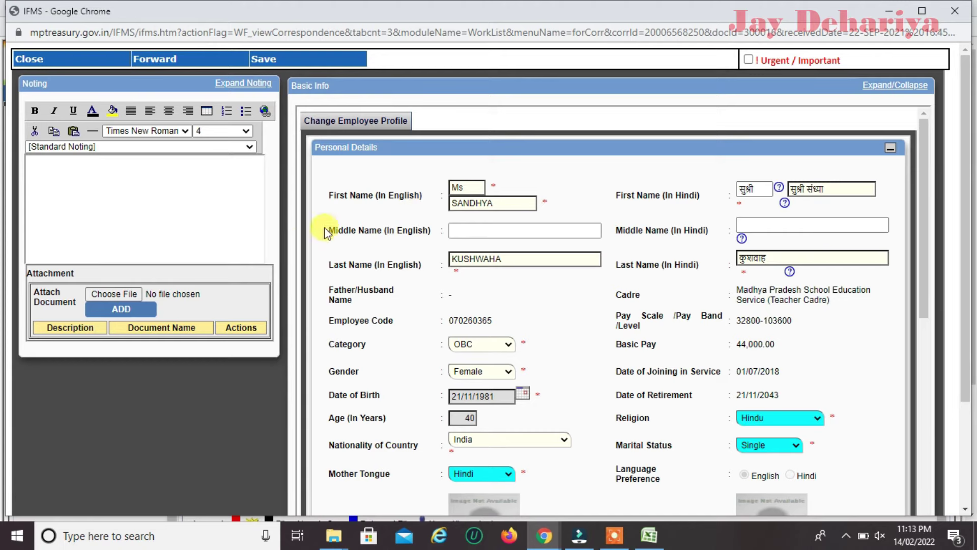
# Try to forward the profile change correspondence with the noting area left empty
pyautogui.click(253, 174)
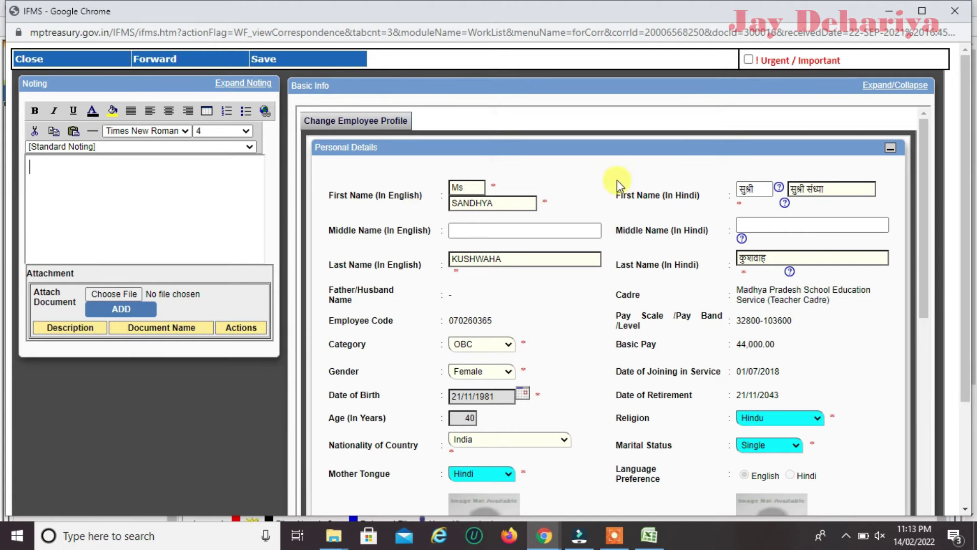
pyautogui.click(172, 67)
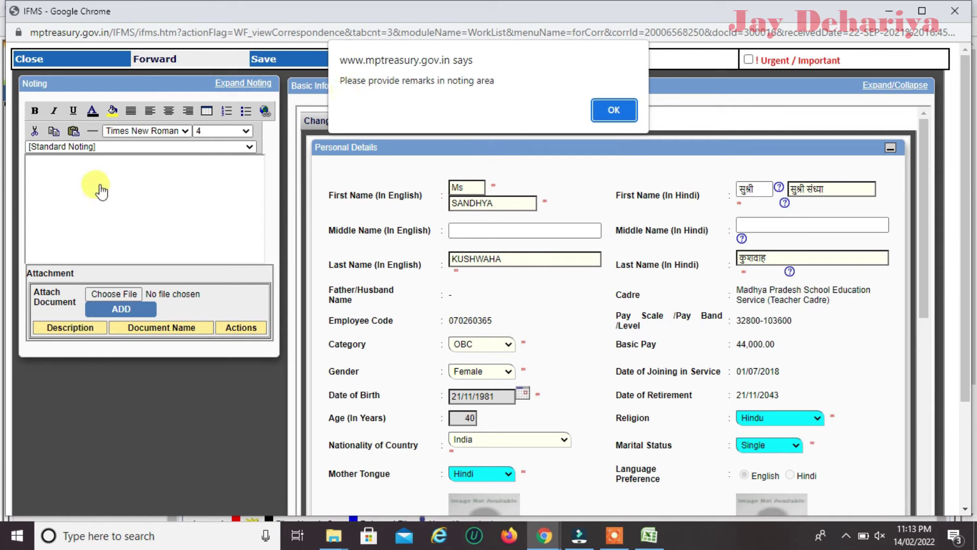
pyautogui.click(613, 111)
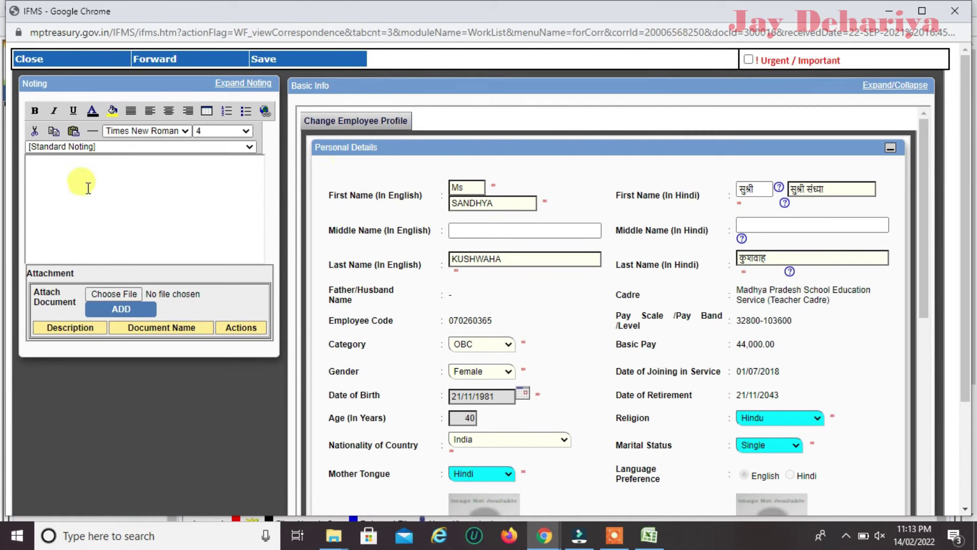
# Enter the noting remark "Please Verify Profile Detail." and attach the employee's photograph, signature and caste certificate images
pyautogui.write('Please Verify Profile Detail.')
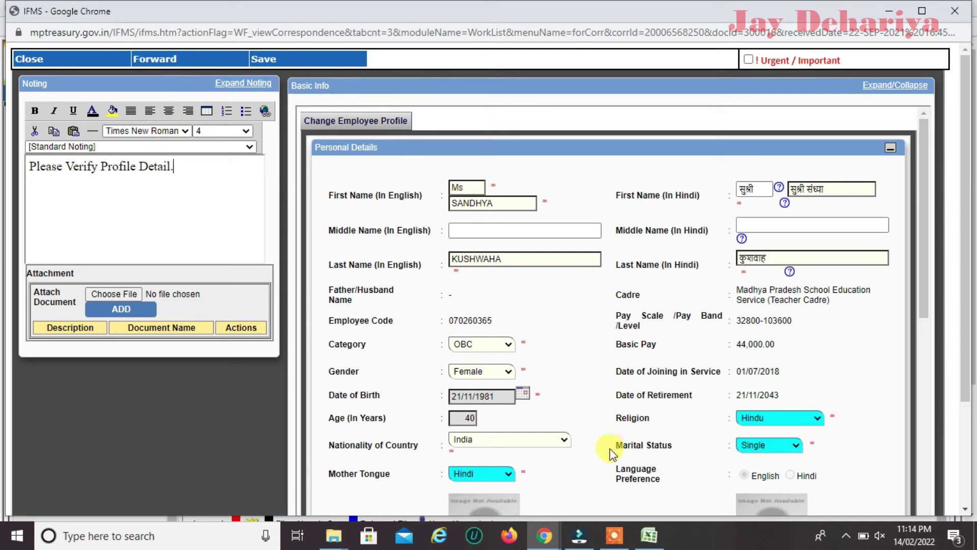
pyautogui.click(113, 293)
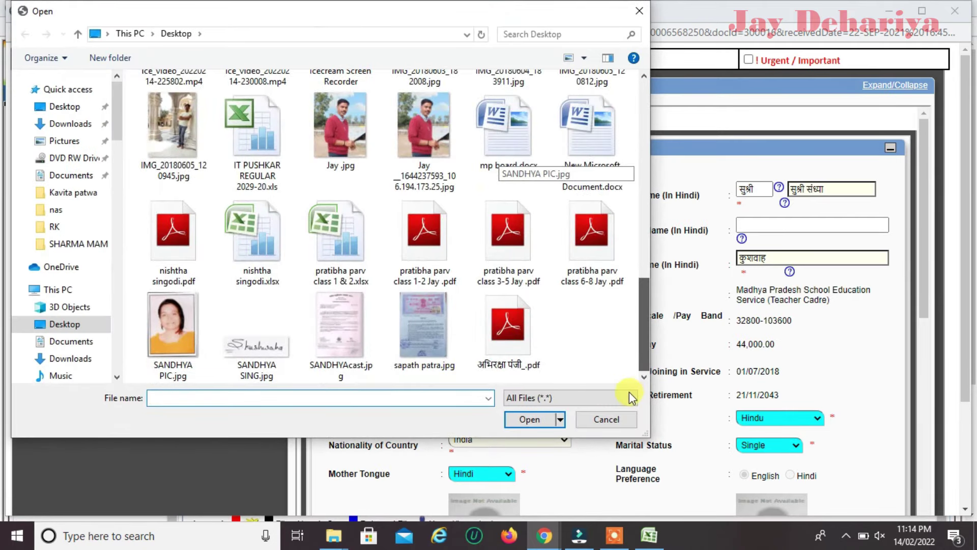
pyautogui.click(363, 365)
pyautogui.click(527, 421)
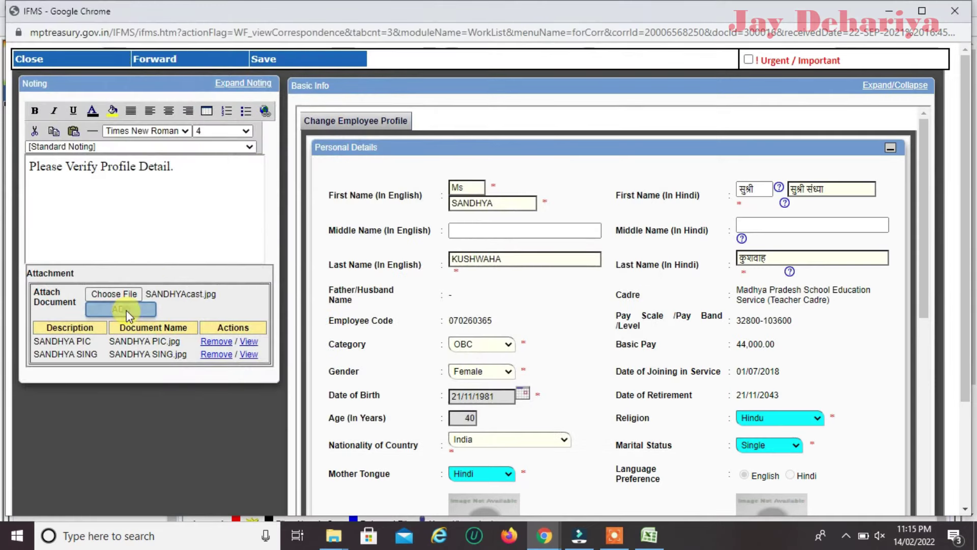
pyautogui.click(126, 309)
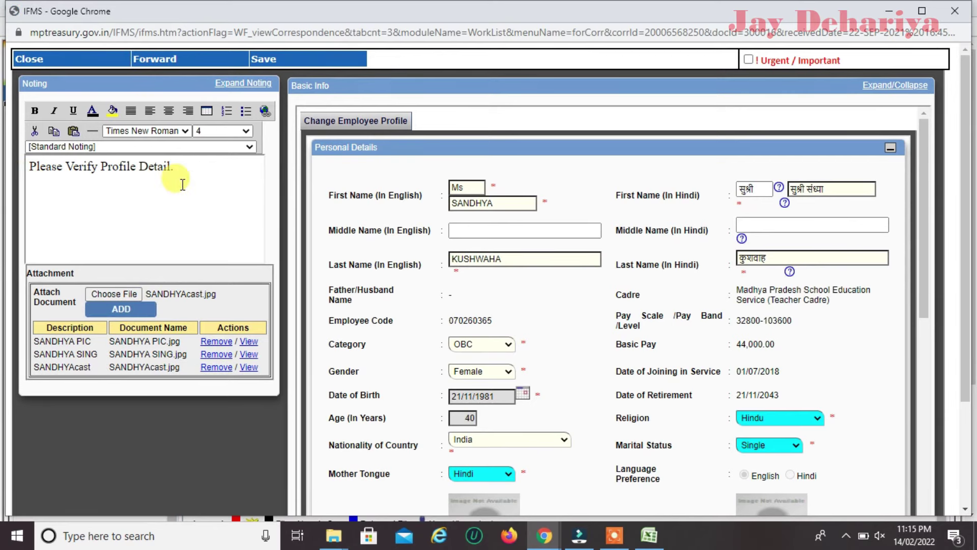
# Forward the profile change correspondence to the Accountant, confirm the forwarding and return to the correspondence work list
pyautogui.click(165, 70)
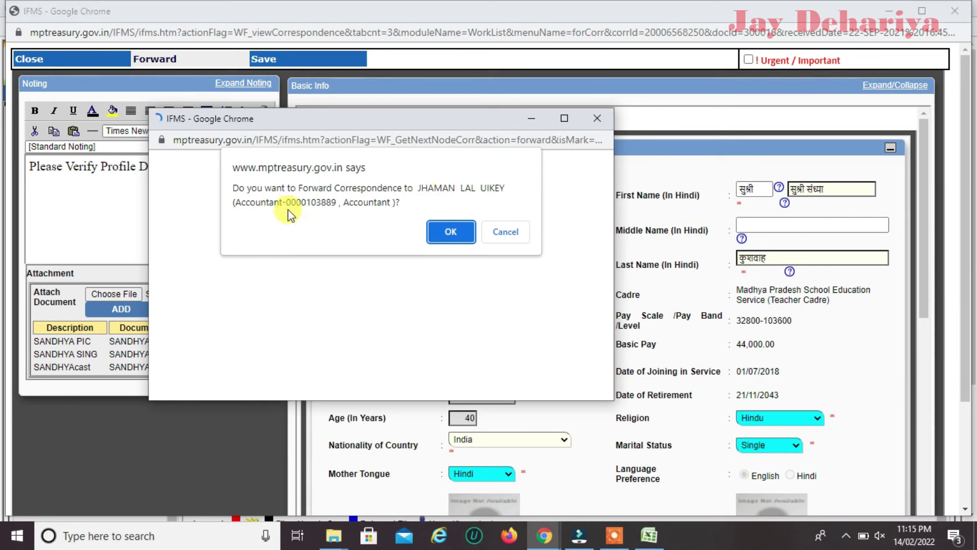
pyautogui.click(451, 233)
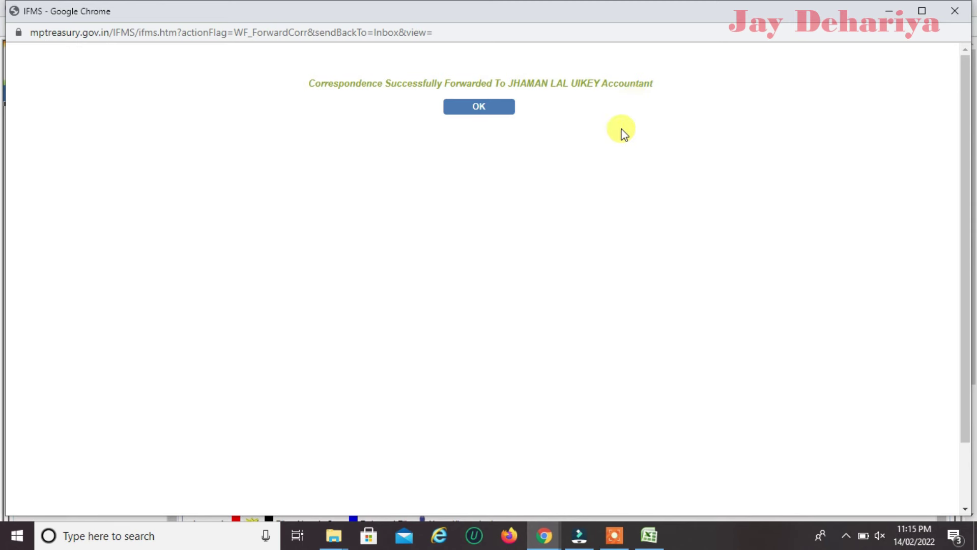
pyautogui.moveTo(543, 540)
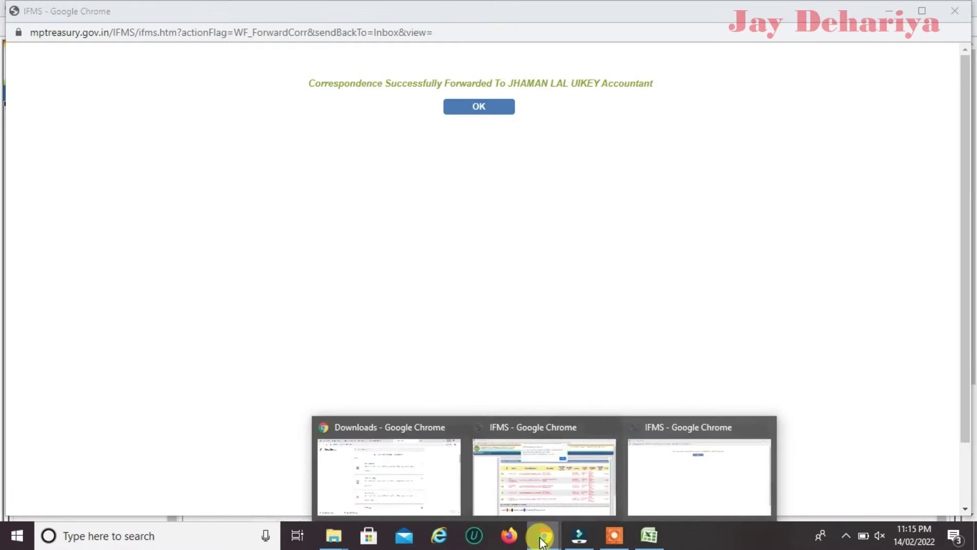
pyautogui.moveTo(531, 500)
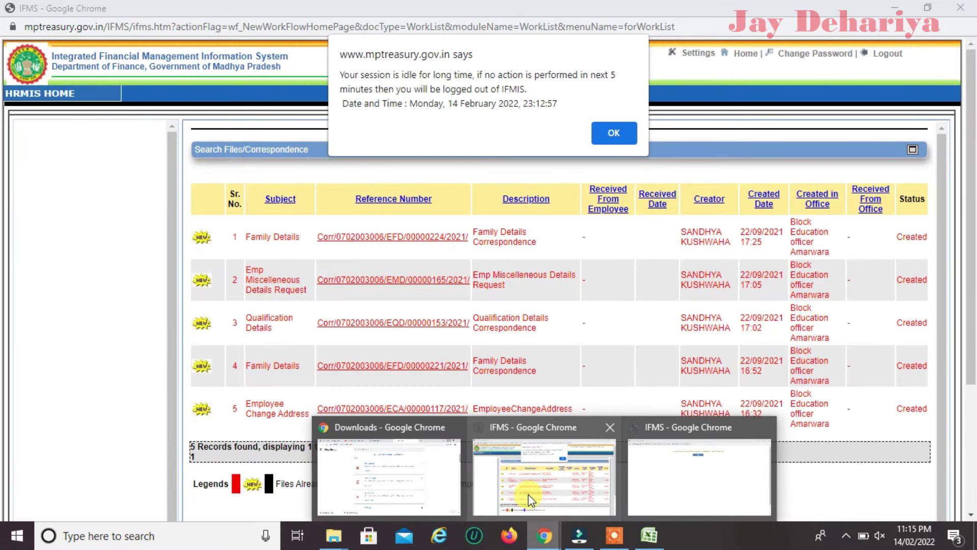
pyautogui.click(530, 500)
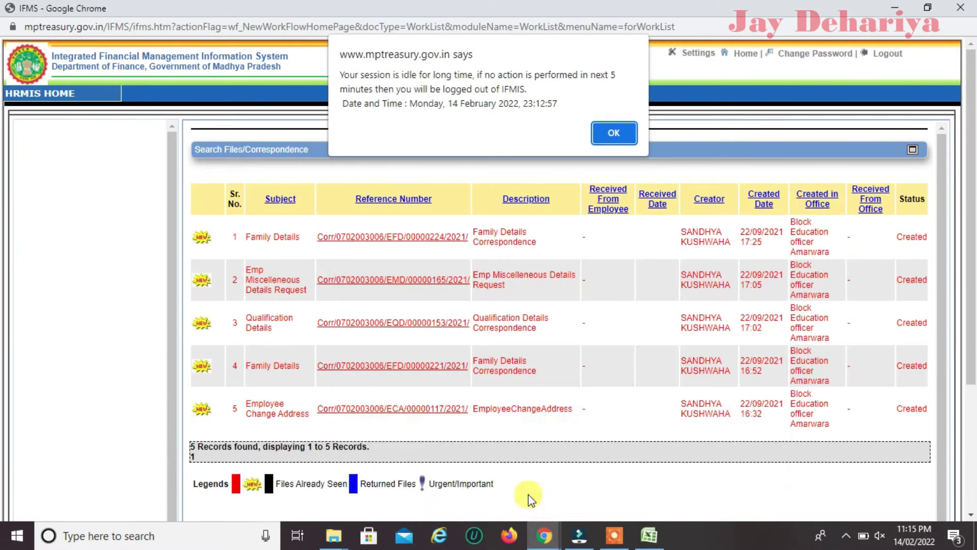
pyautogui.click(613, 132)
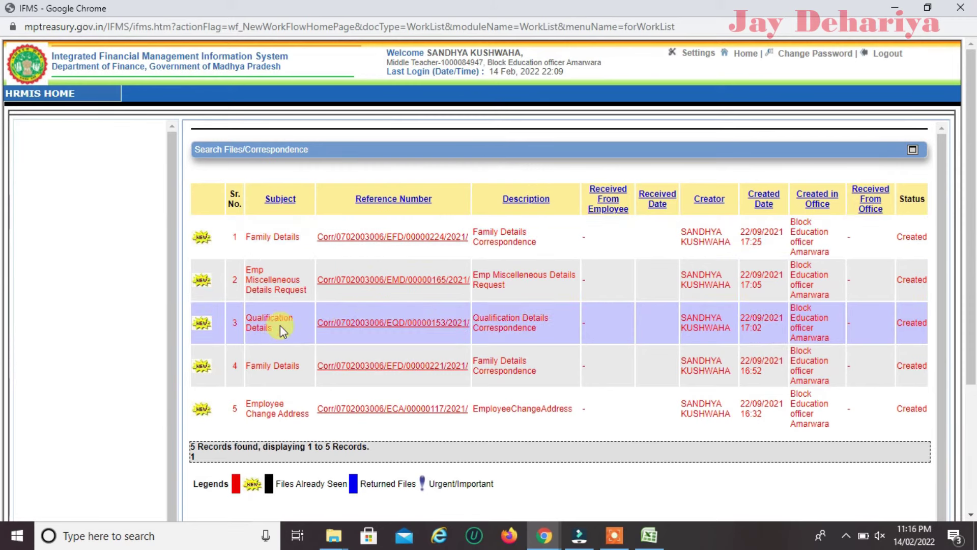
# Open the Qualification Details correspondence from the work list and review the qualifications listed under its current requests
pyautogui.click(388, 324)
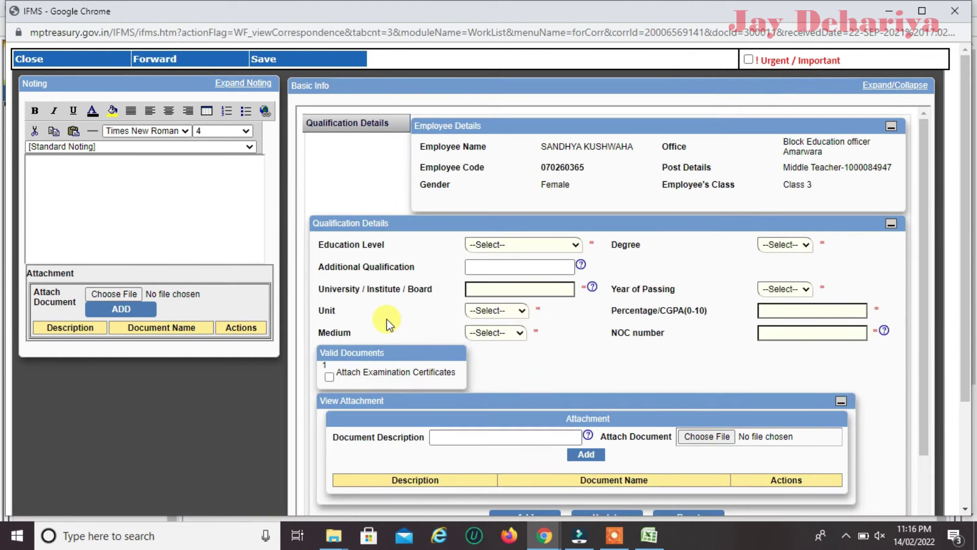
pyautogui.moveTo(925, 212); pyautogui.dragTo(919, 341)
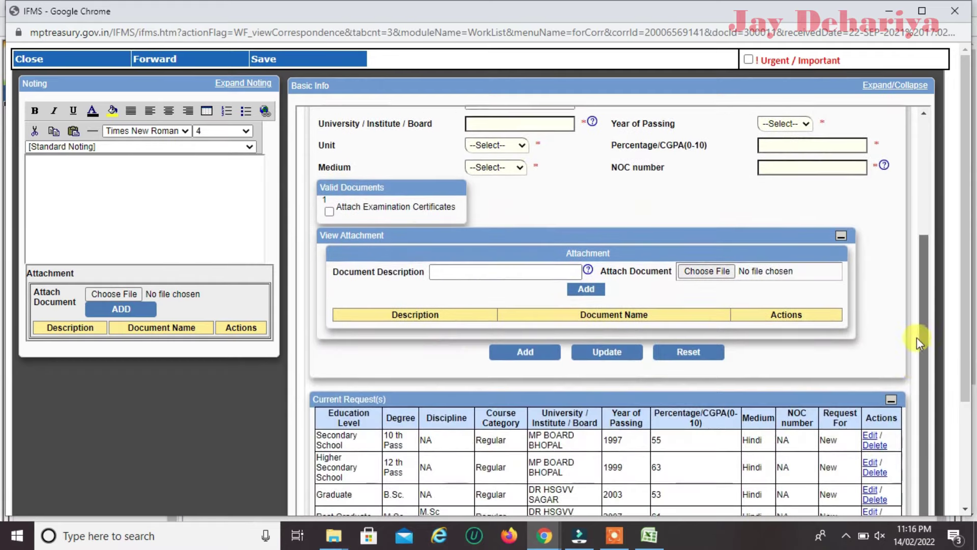
pyautogui.moveTo(964, 285); pyautogui.dragTo(964, 427)
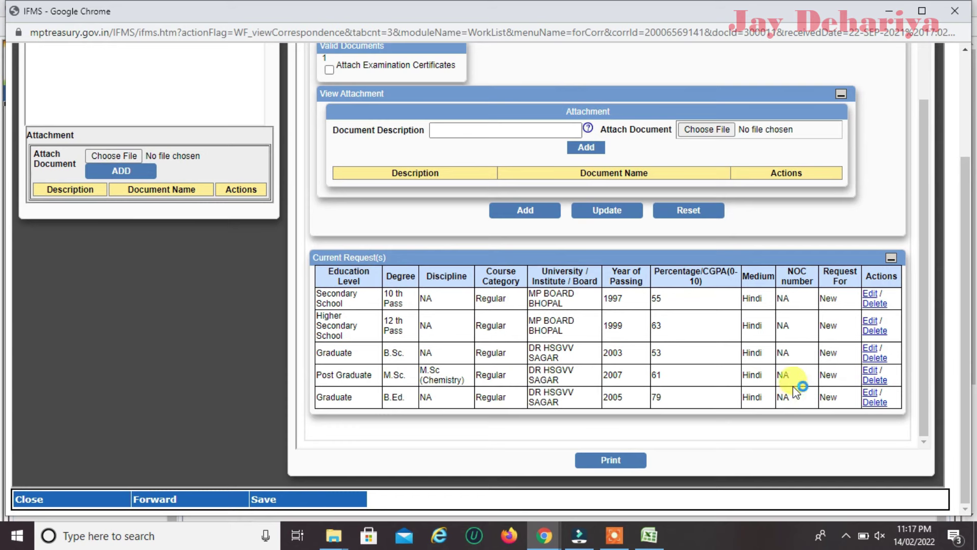
pyautogui.moveTo(928, 388); pyautogui.dragTo(922, 373)
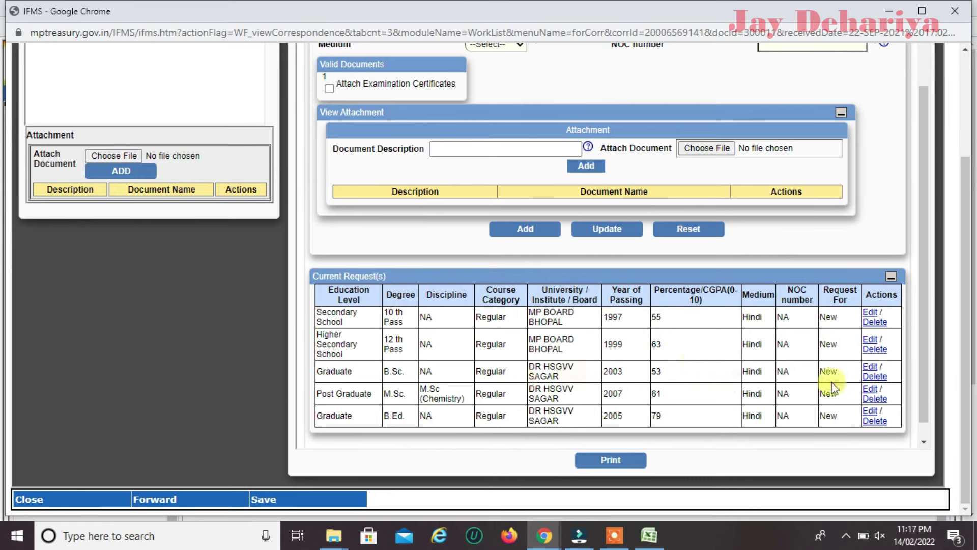
pyautogui.moveTo(921, 372); pyautogui.dragTo(969, 100)
# Enter the noting remark "Please Verify Qualification Detail." and forward the qualification correspondence to the Accountant, confirming the forwarding
pyautogui.click(92, 184)
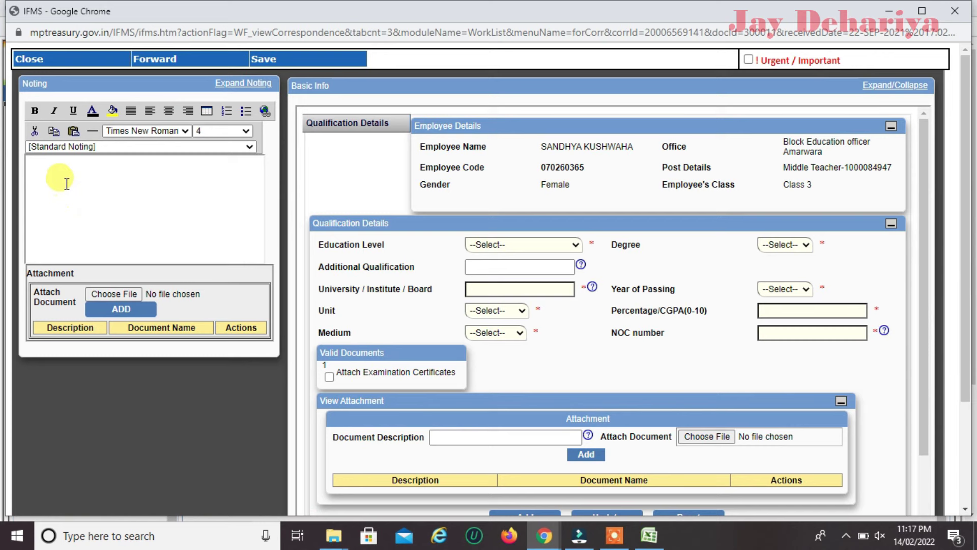
pyautogui.write('Please Verify Qualification Detail.')
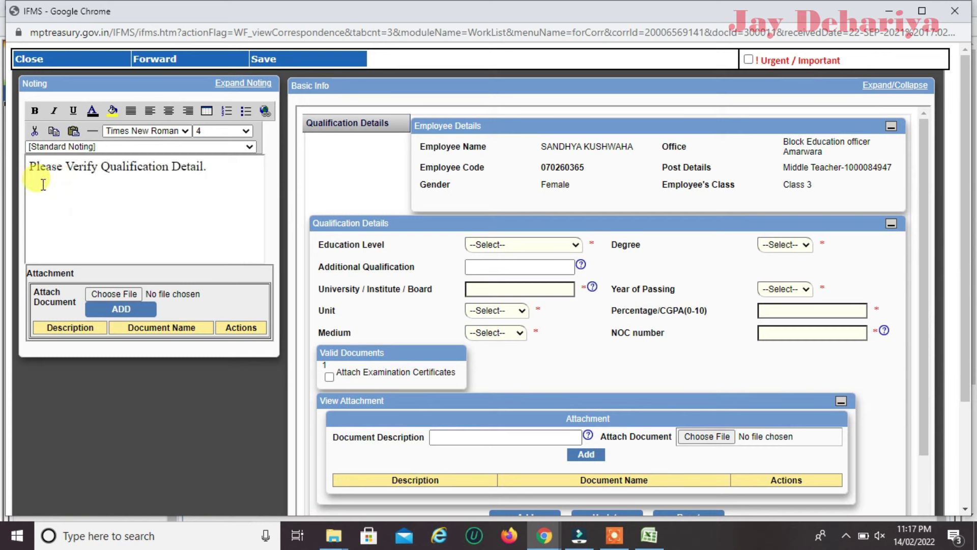
pyautogui.click(165, 64)
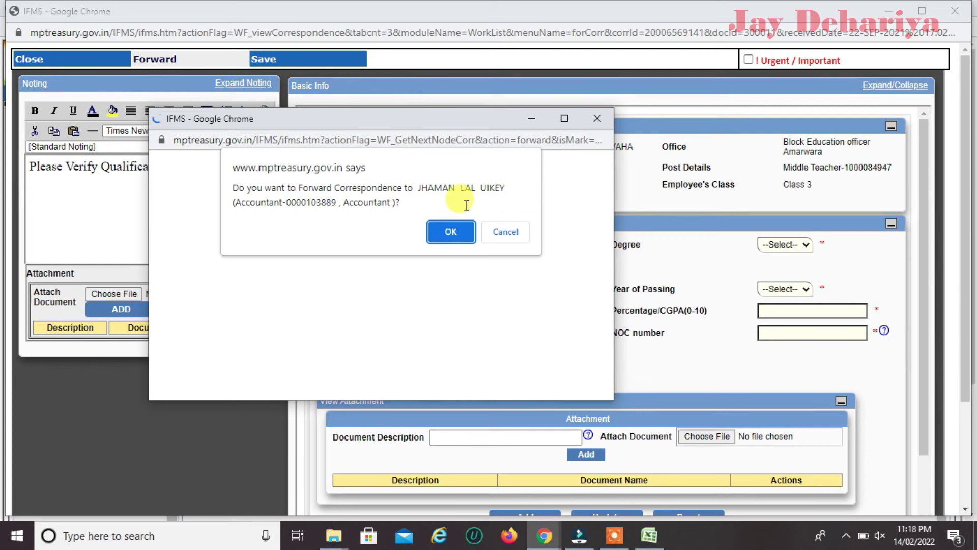
pyautogui.click(445, 233)
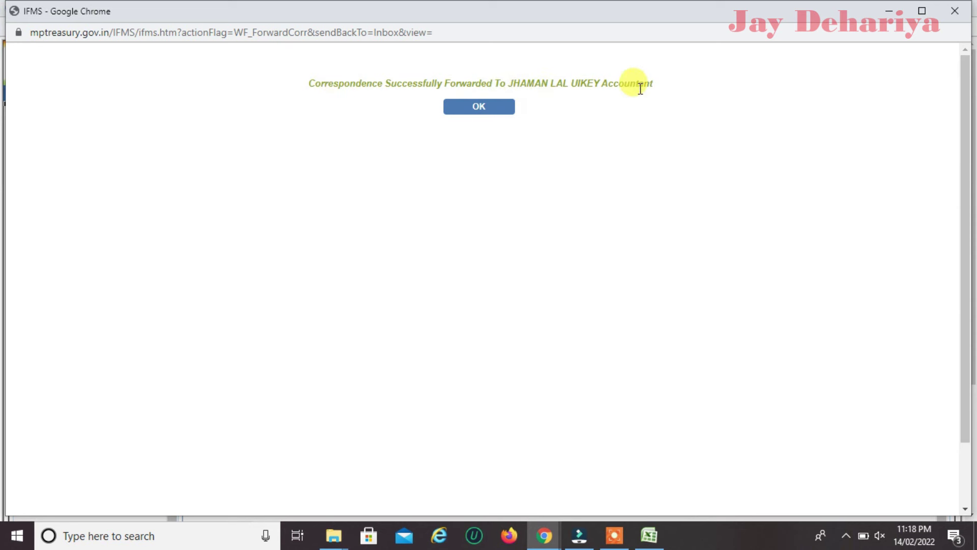
pyautogui.click(493, 106)
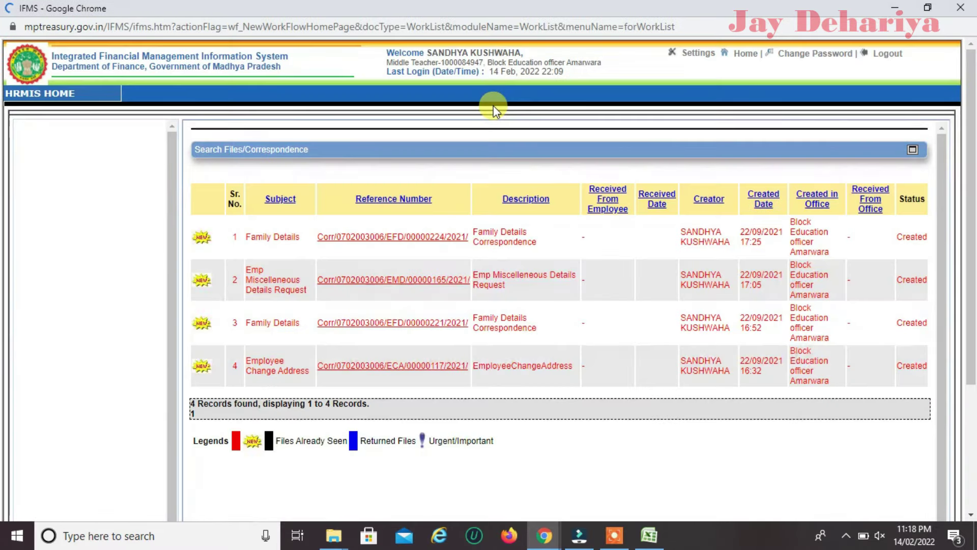